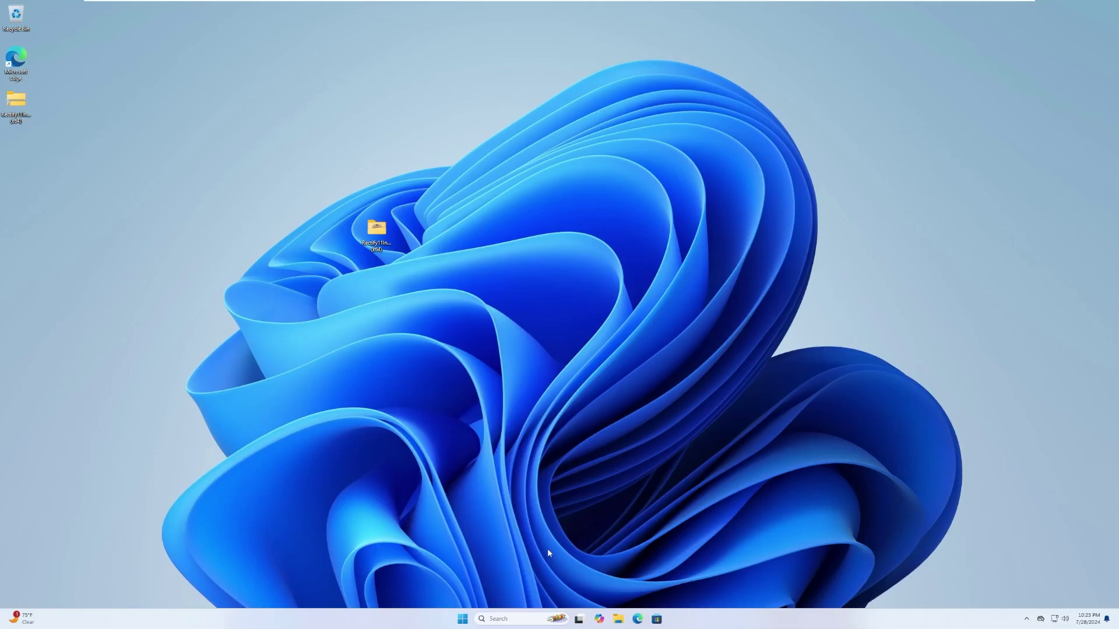
Step: Open the Rectify11Installer (x64) folder and check the Windows version with winver
double_click(376, 228)
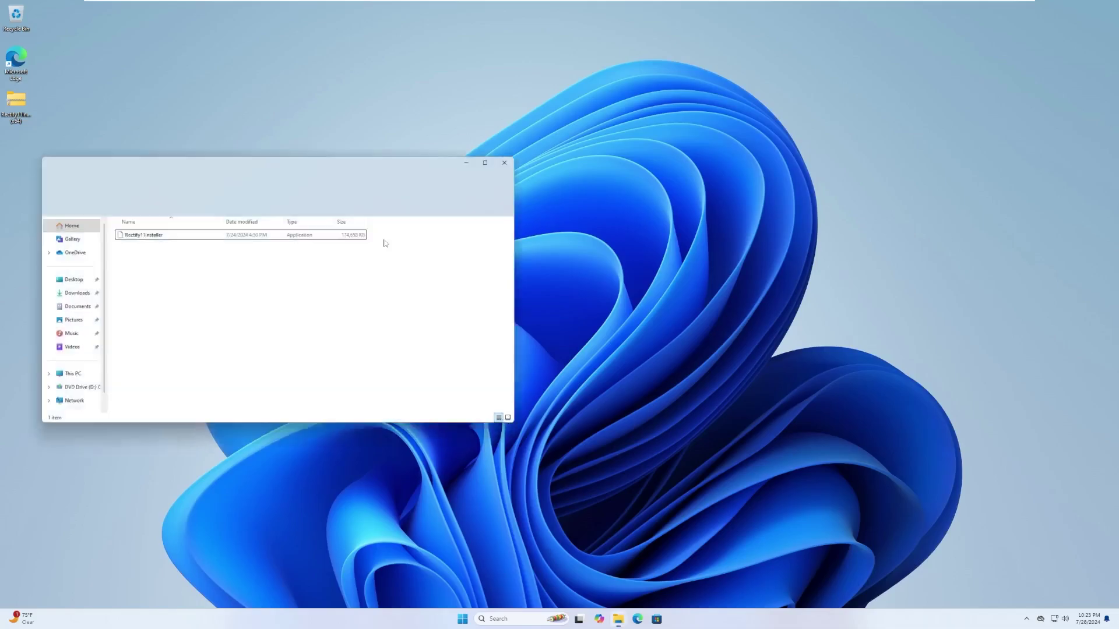
left_click_drag(262, 163, 470, 159)
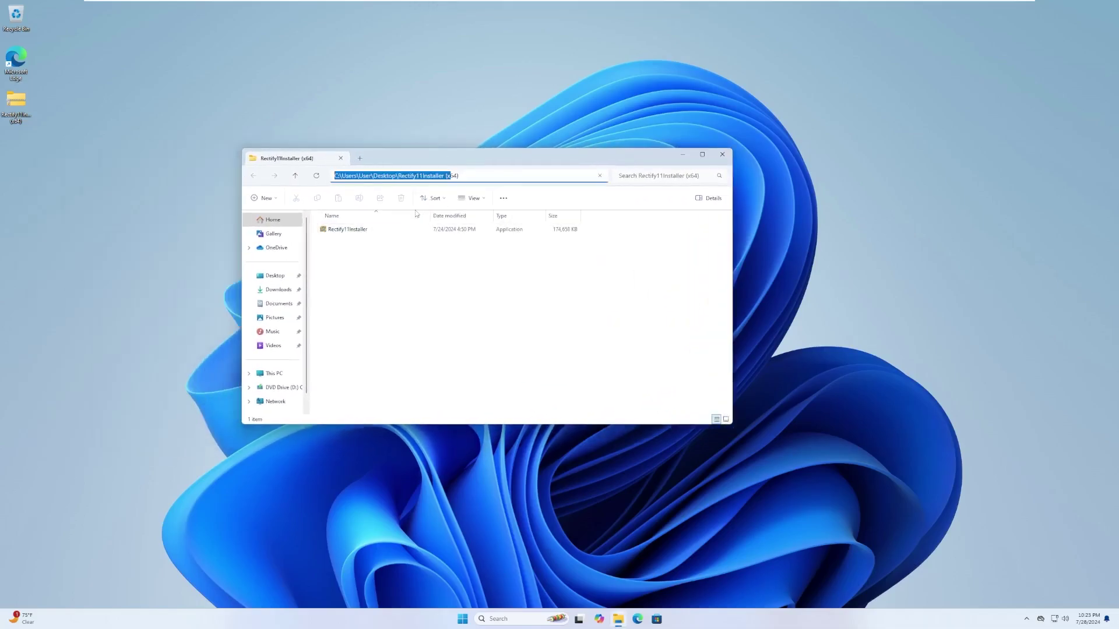
left_click(512, 620)
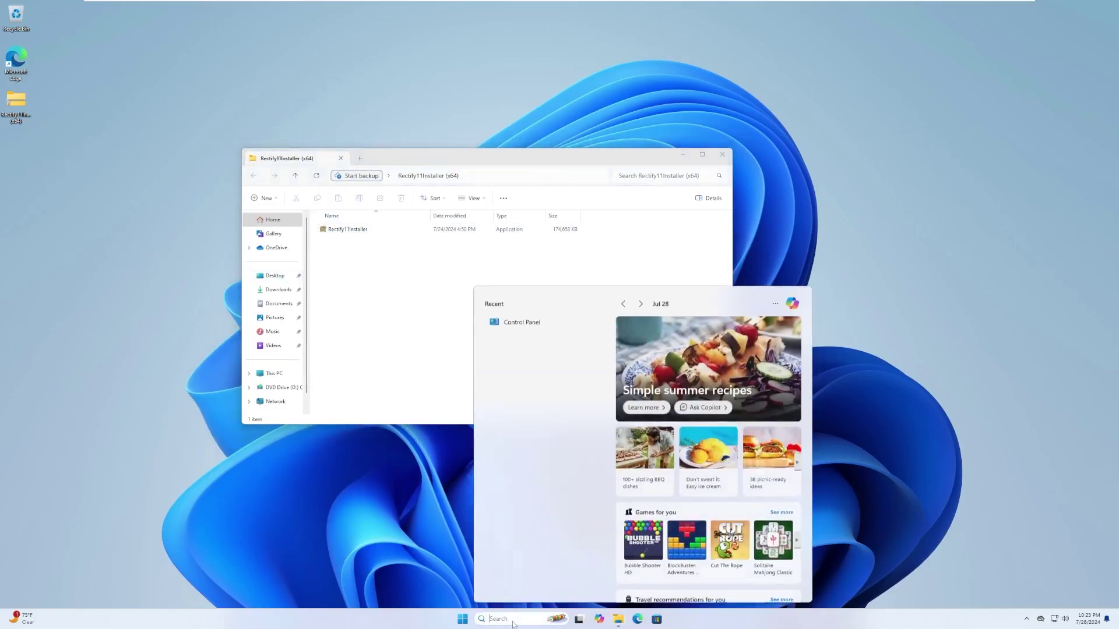
type("winver")
key("Return")
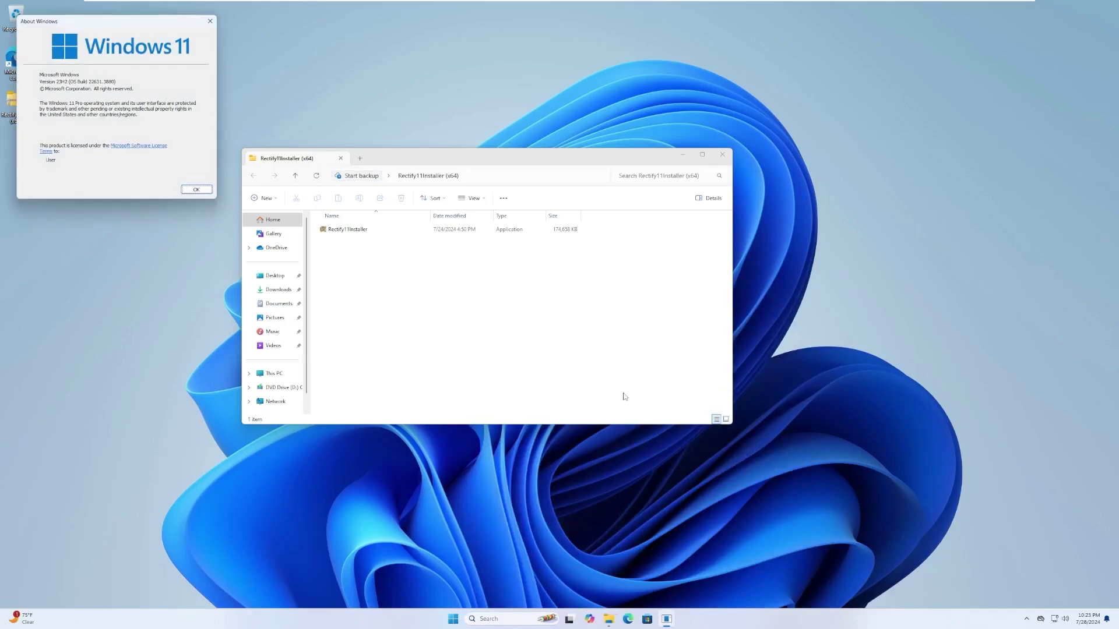
left_click(196, 190)
Step: Run Rectify11Installer as administrator, close File Explorer, and choose Install on the Welcome page
double_click(399, 232)
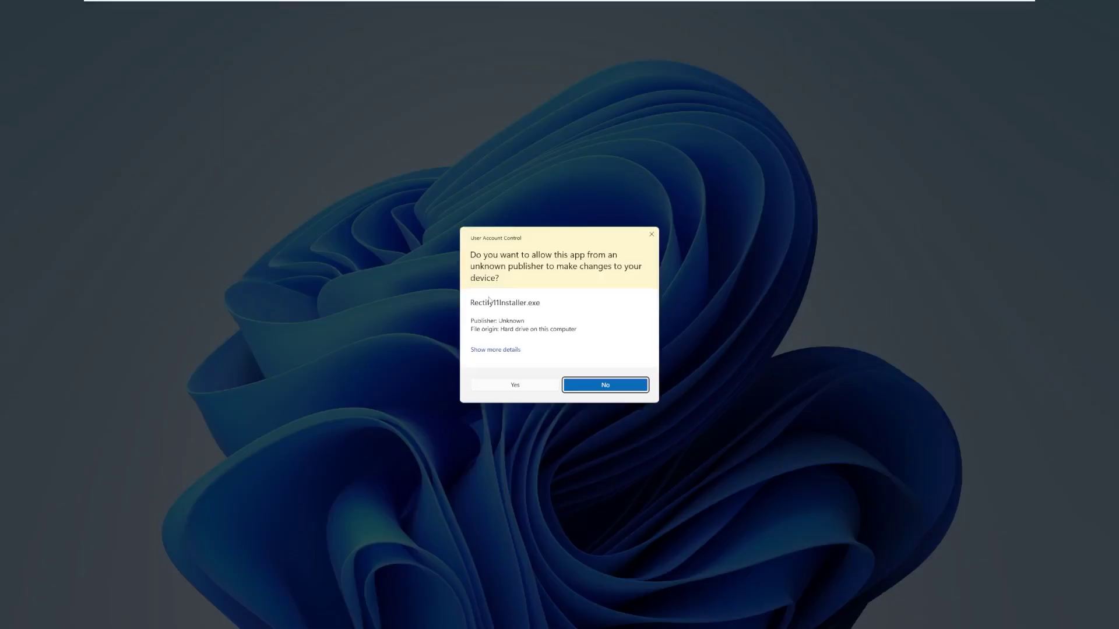
left_click(544, 387)
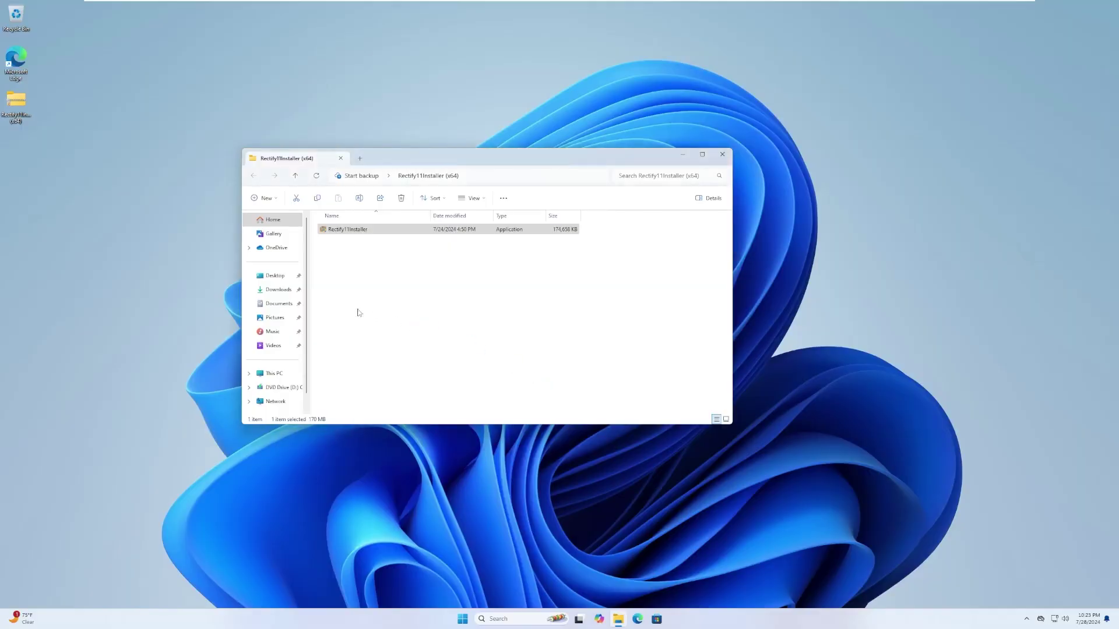
left_click(283, 291)
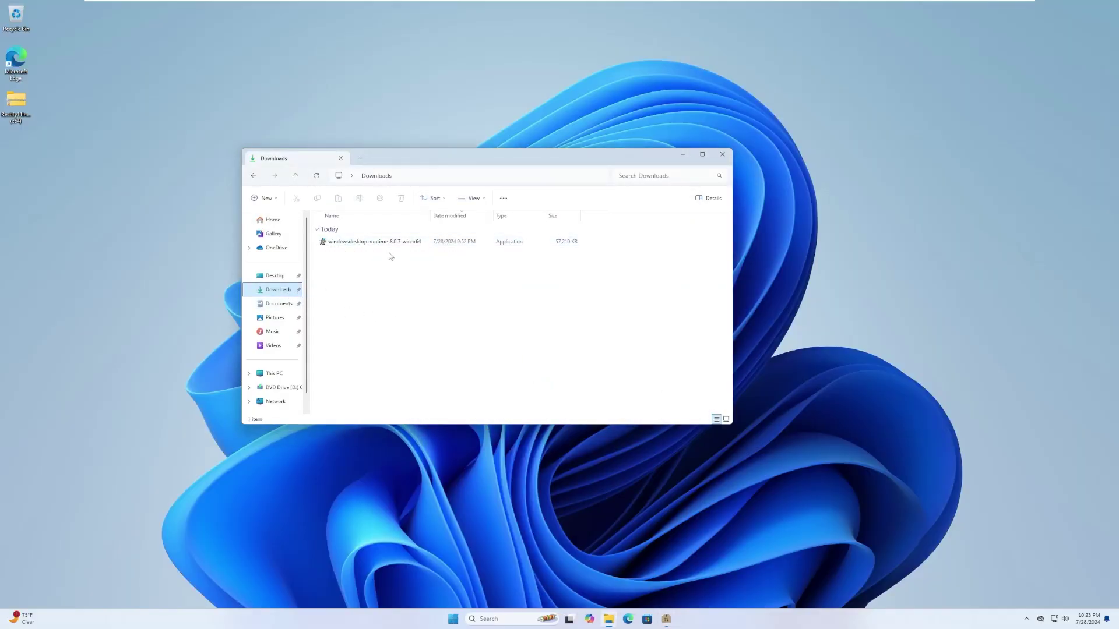
left_click(722, 154)
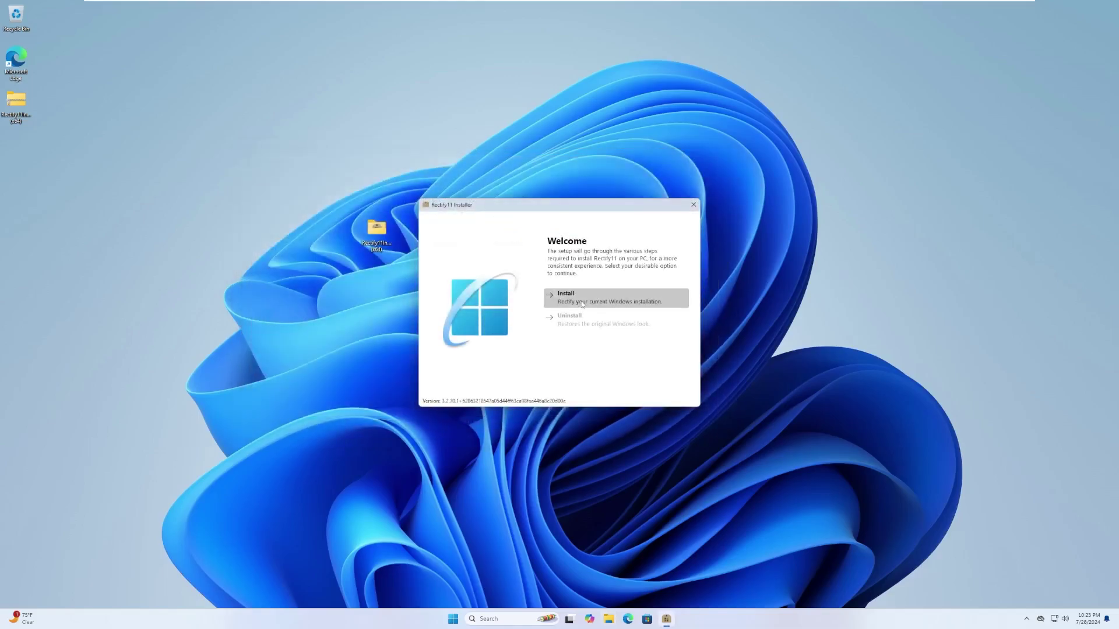
left_click(581, 302)
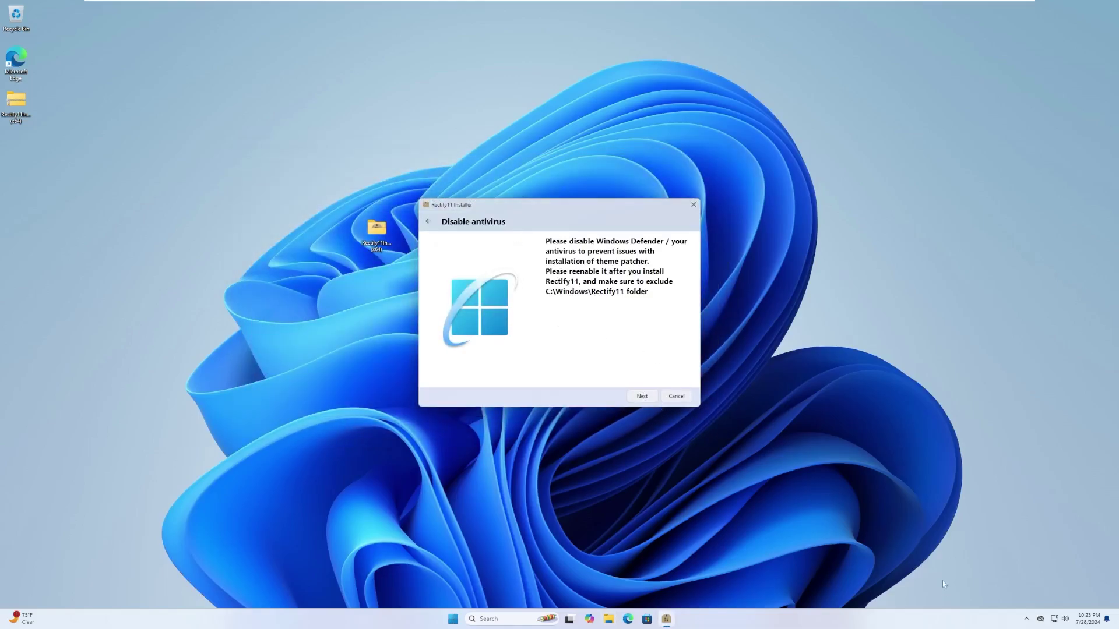
left_click(1023, 618)
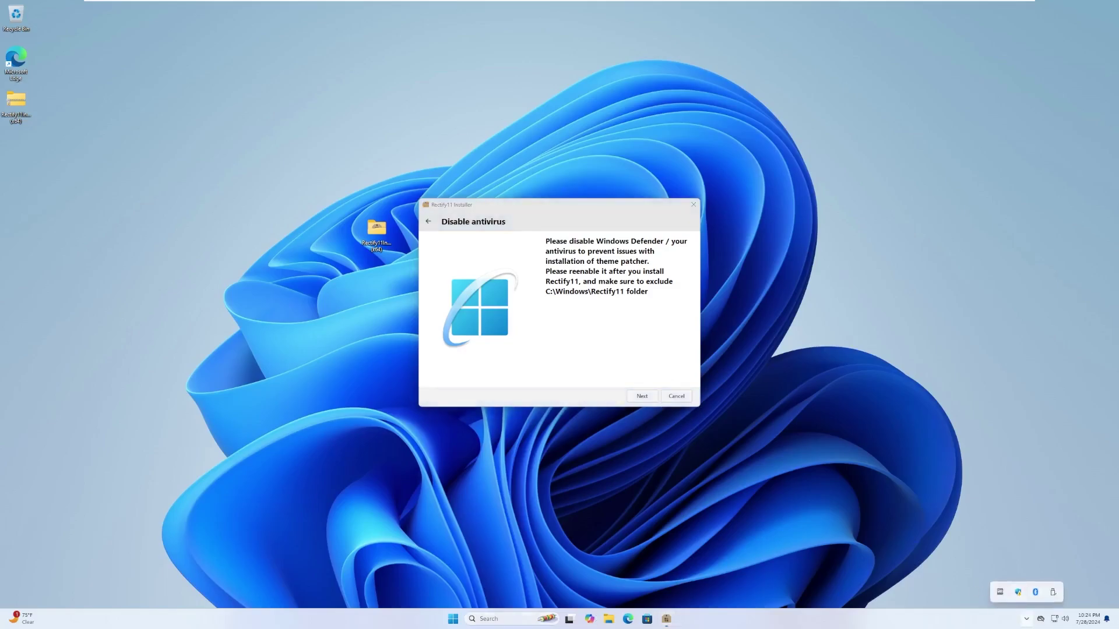
Step: Switch off Real-time protection under Virus & threat protection settings in Windows Security, then close it
left_click(517, 620)
type("windows security")
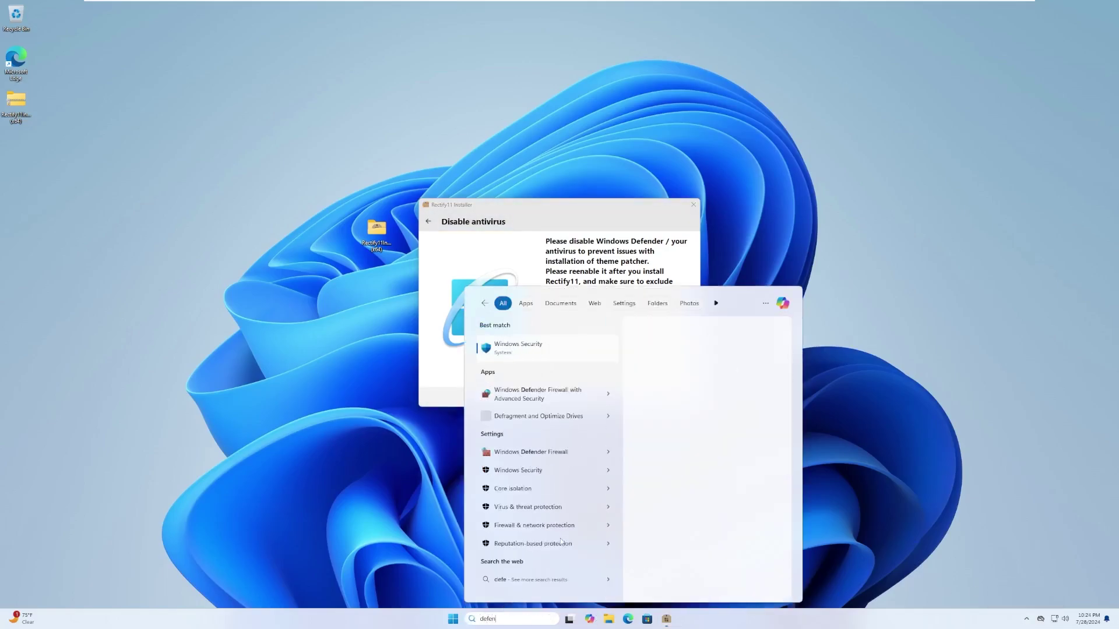
key("Return")
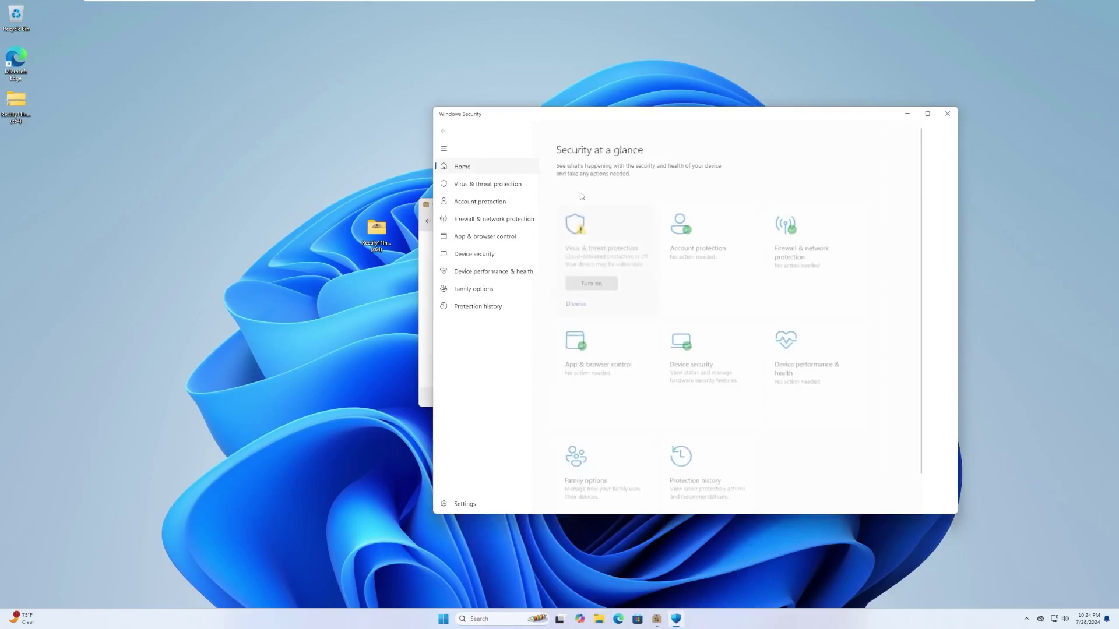
left_click(621, 226)
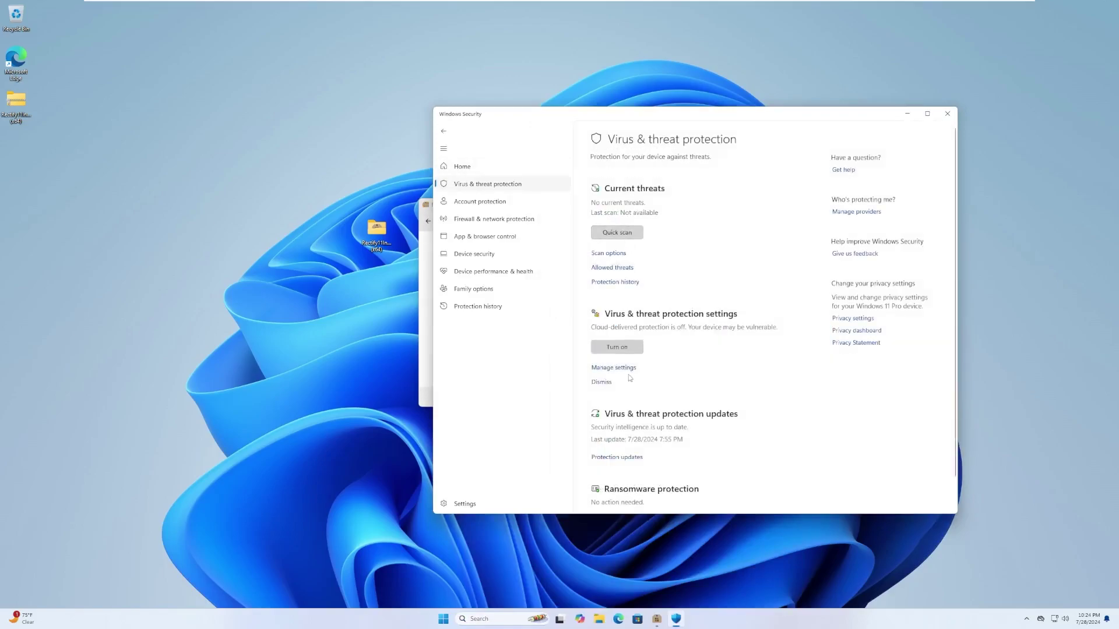
left_click(625, 369)
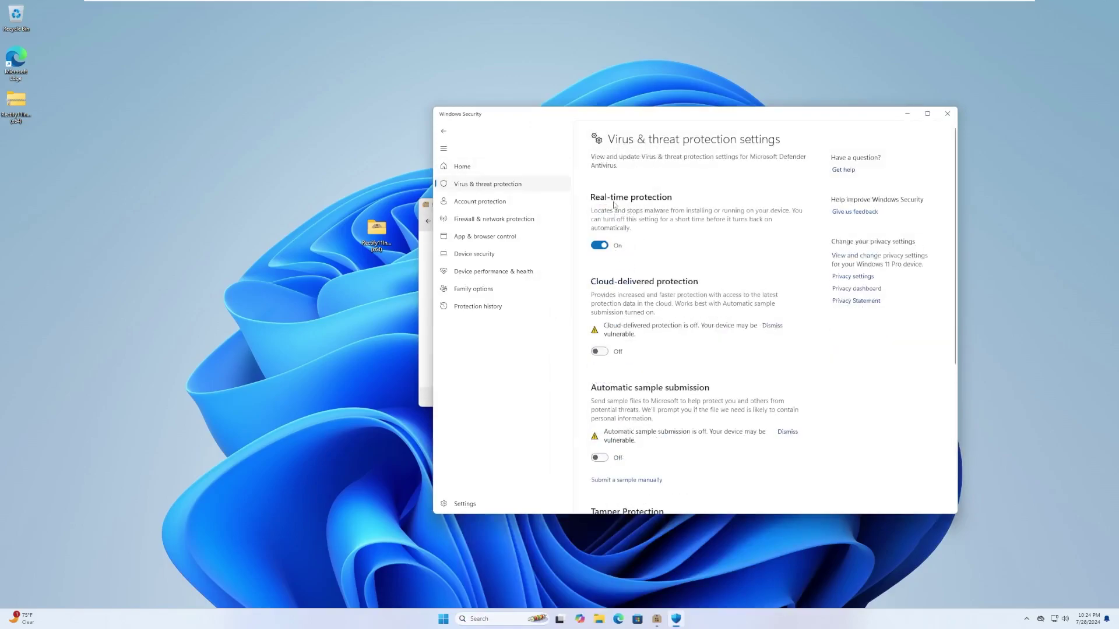
left_click(600, 245)
left_click(543, 375)
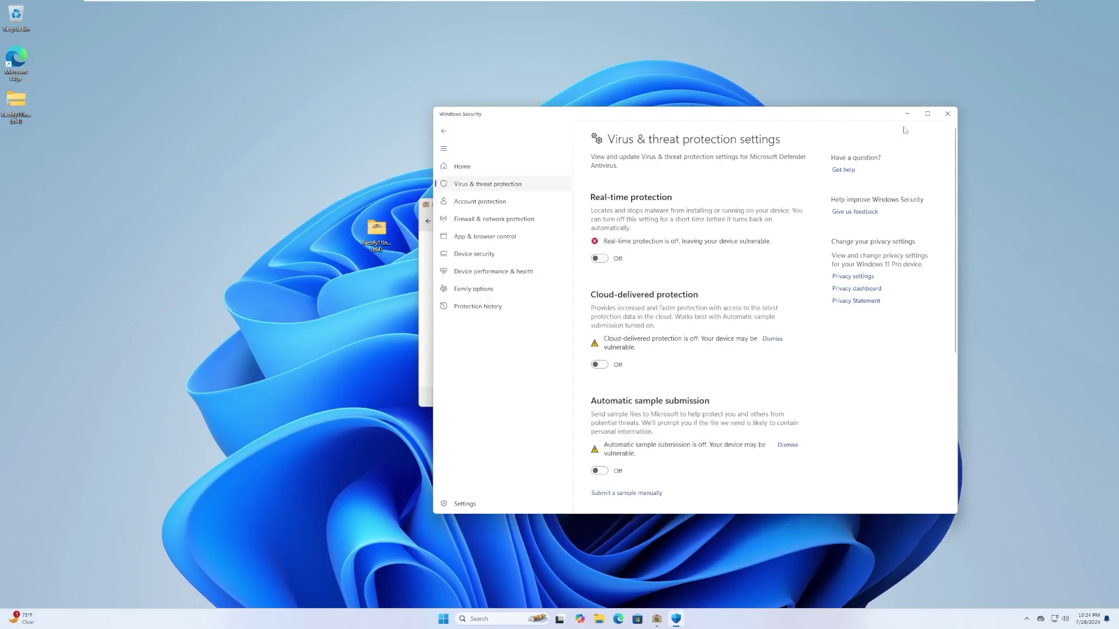
left_click(947, 114)
Step: Accept the licence and select the System icons, Themes and Extras components
left_click(640, 396)
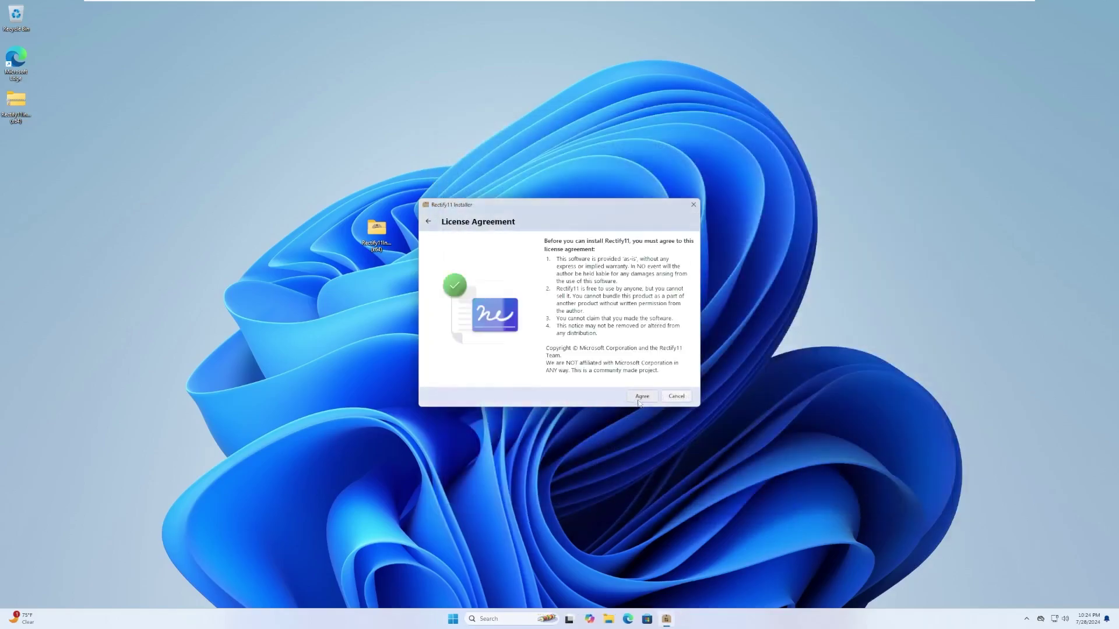
left_click(641, 396)
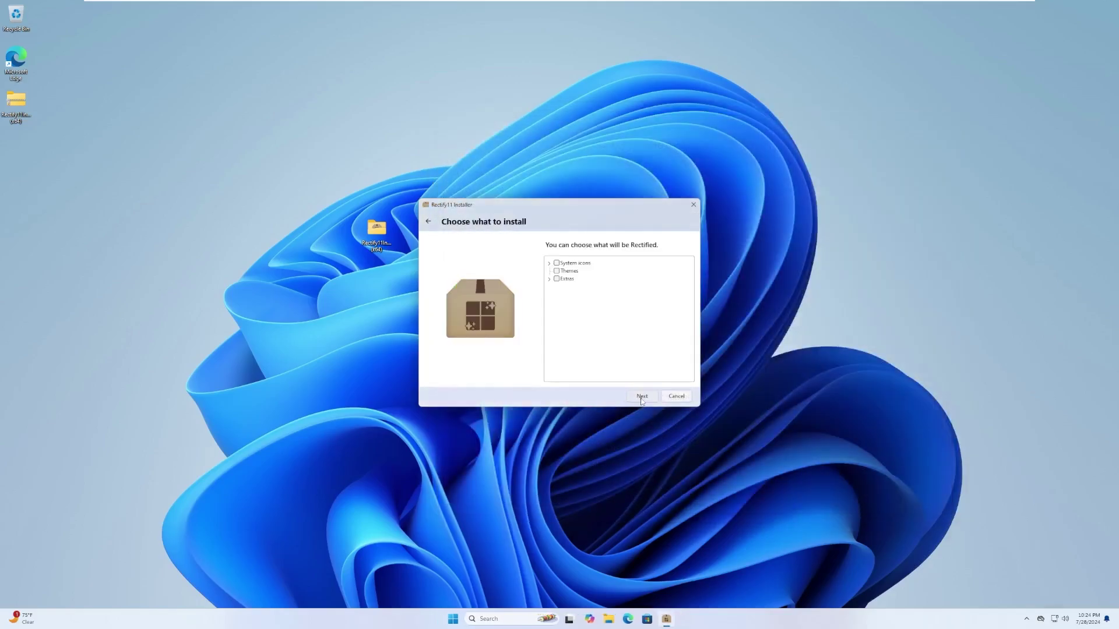
left_click(557, 263)
left_click(556, 271)
left_click(556, 279)
left_click(549, 279)
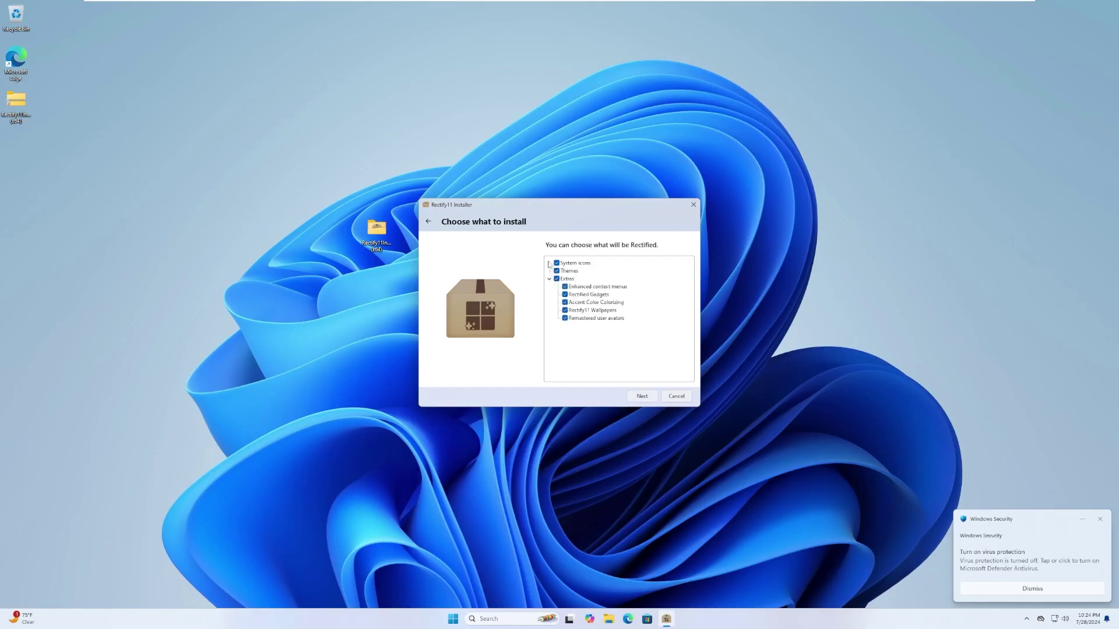
left_click(549, 263)
left_click(558, 279)
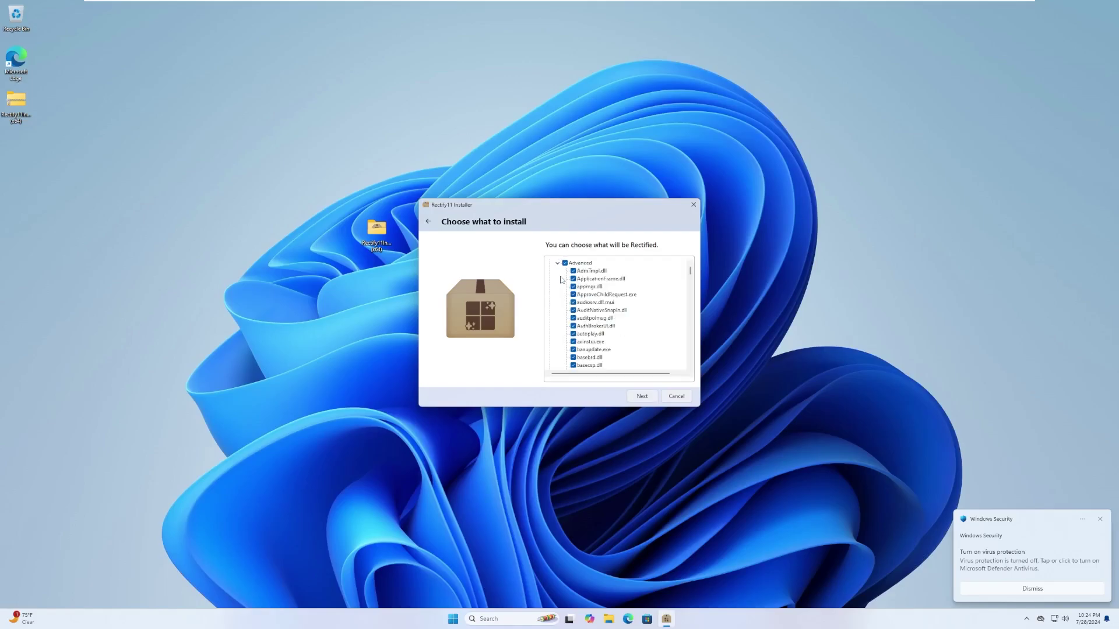
left_click(558, 278)
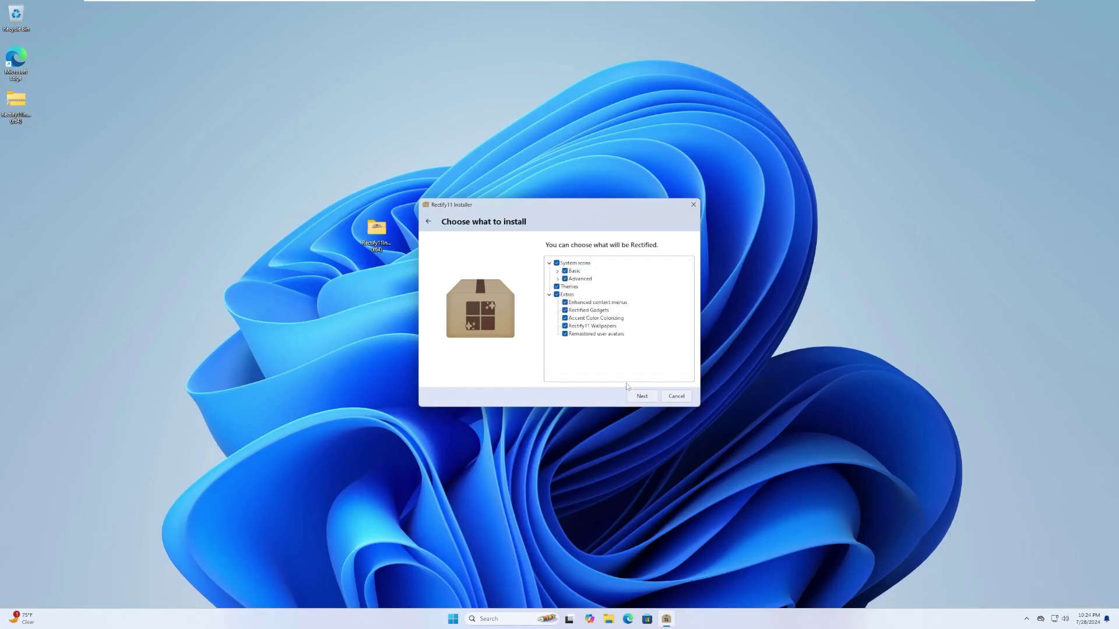
Step: Keep the Light theme and default context menus, skip the restore point, and start installing
left_click(641, 397)
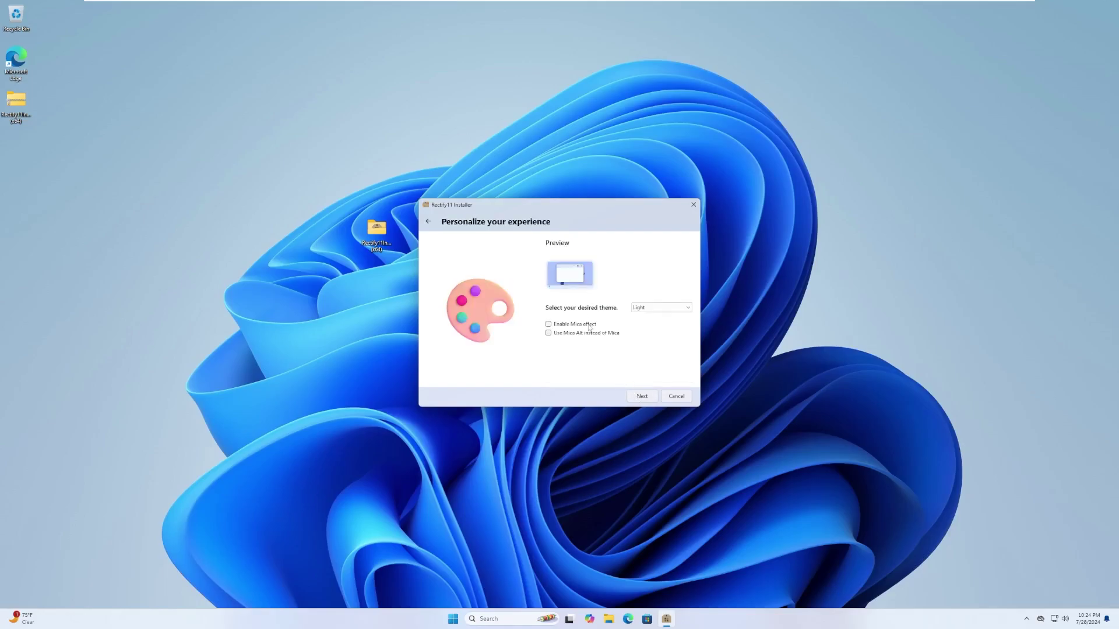
left_click(642, 397)
left_click(642, 397)
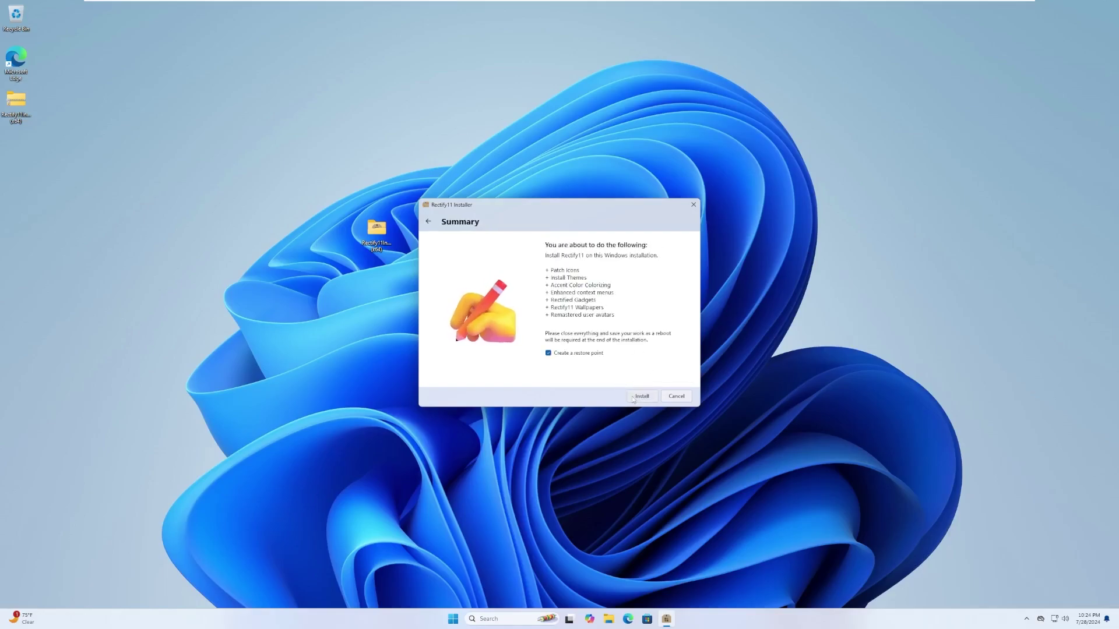
left_click(548, 353)
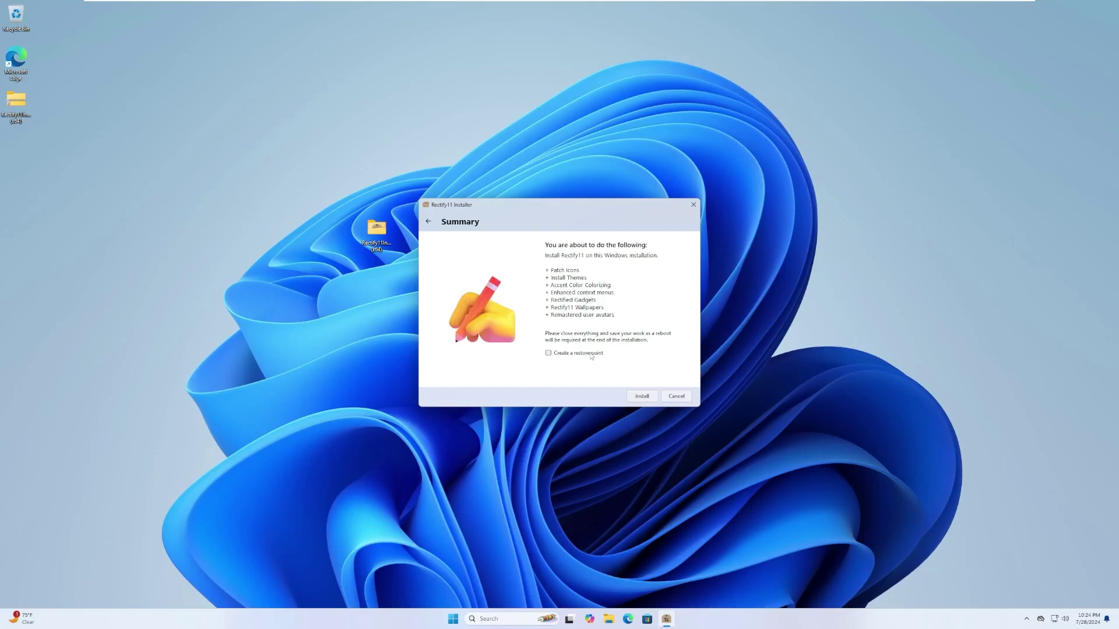
left_click(647, 398)
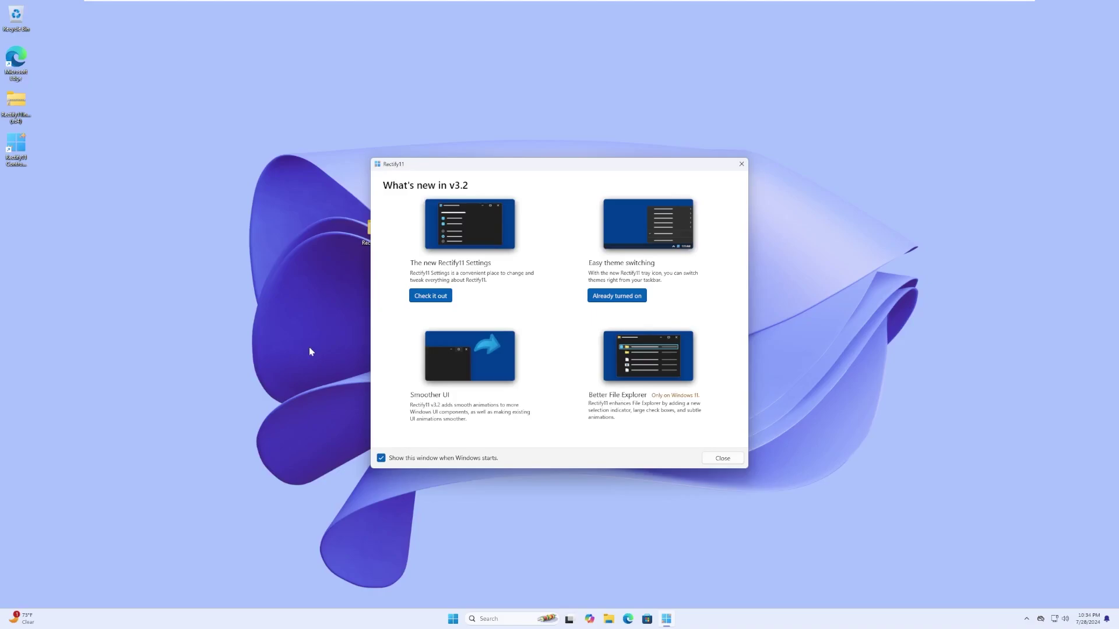
Step: Drag the What's new in v3.2 window right and pick Check it out for Rectify11 Settings
left_click_drag(422, 171, 742, 179)
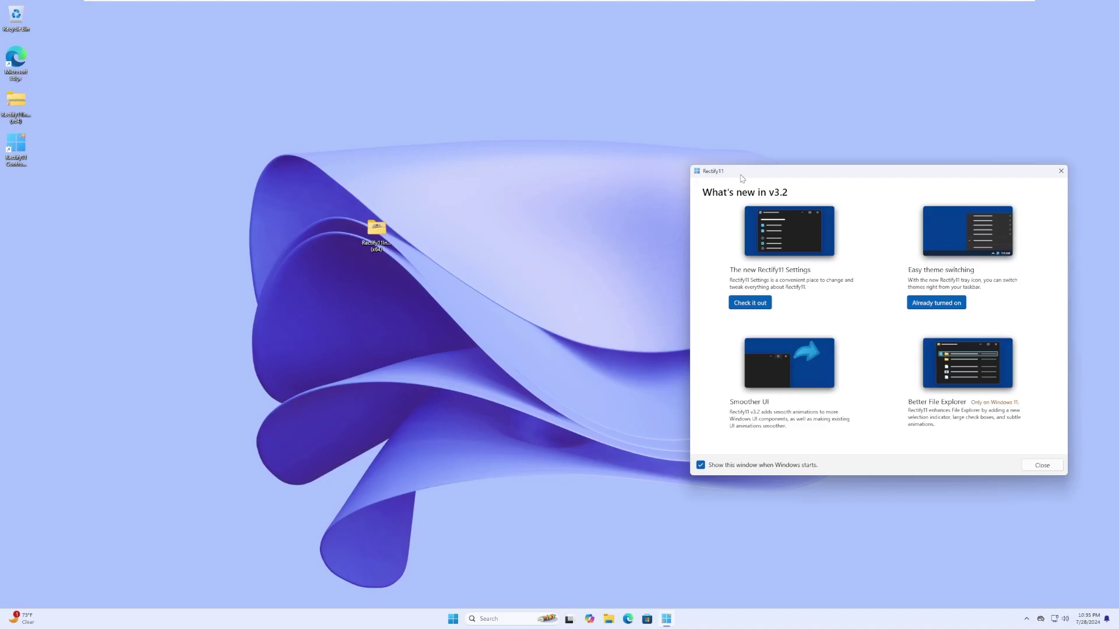
left_click(761, 306)
Step: Open Rectify11 Settings, move it to the left, and bring up its theme choices
left_click(761, 304)
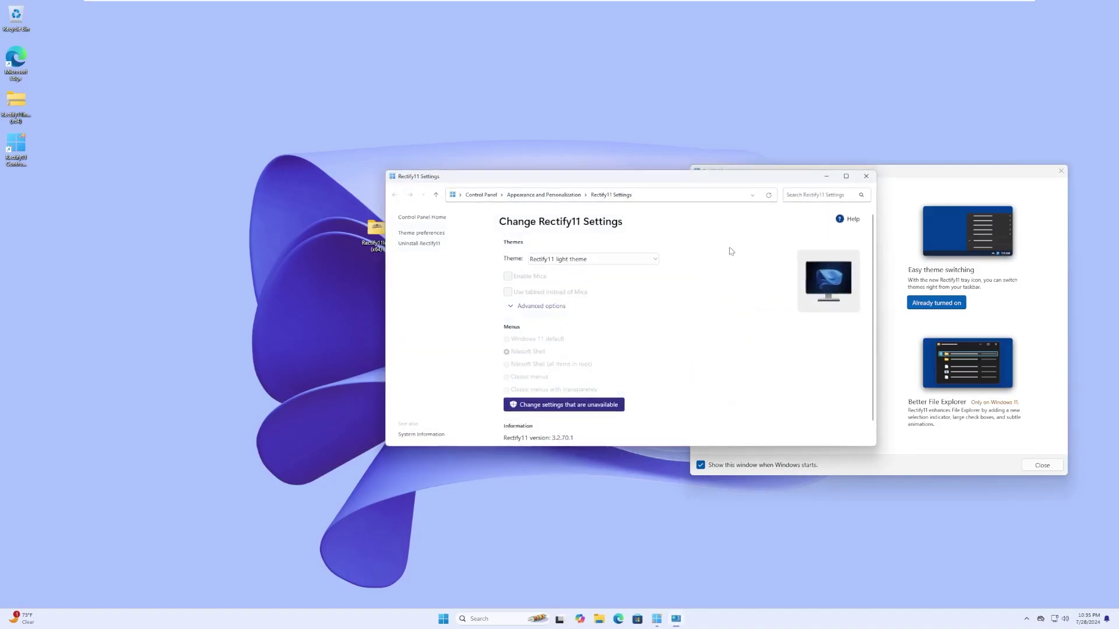
left_click_drag(651, 170, 273, 190)
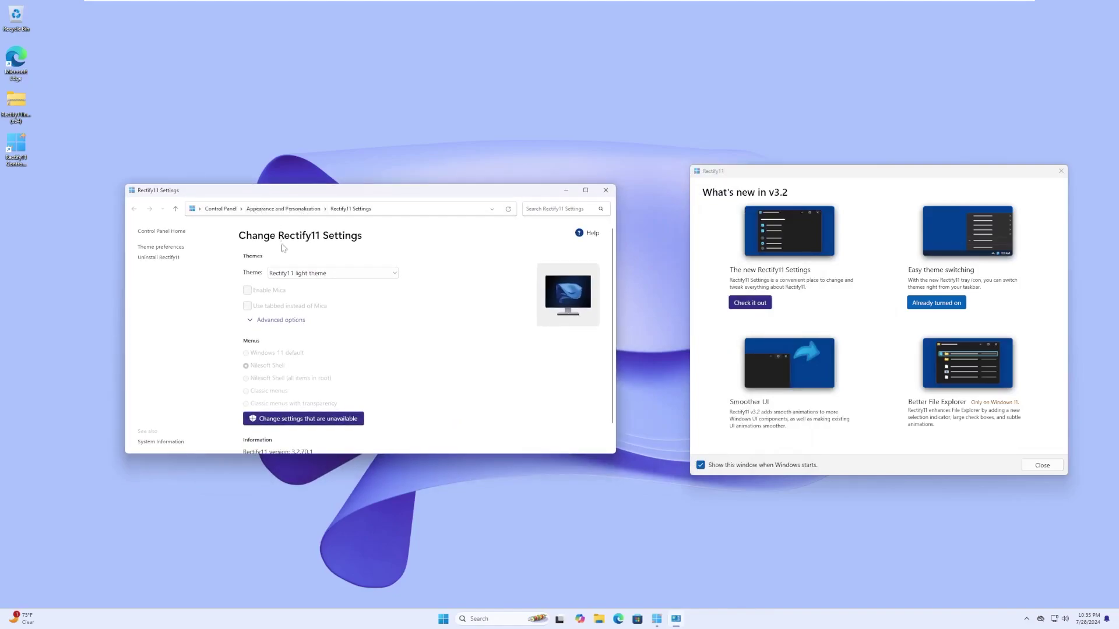
left_click(295, 275)
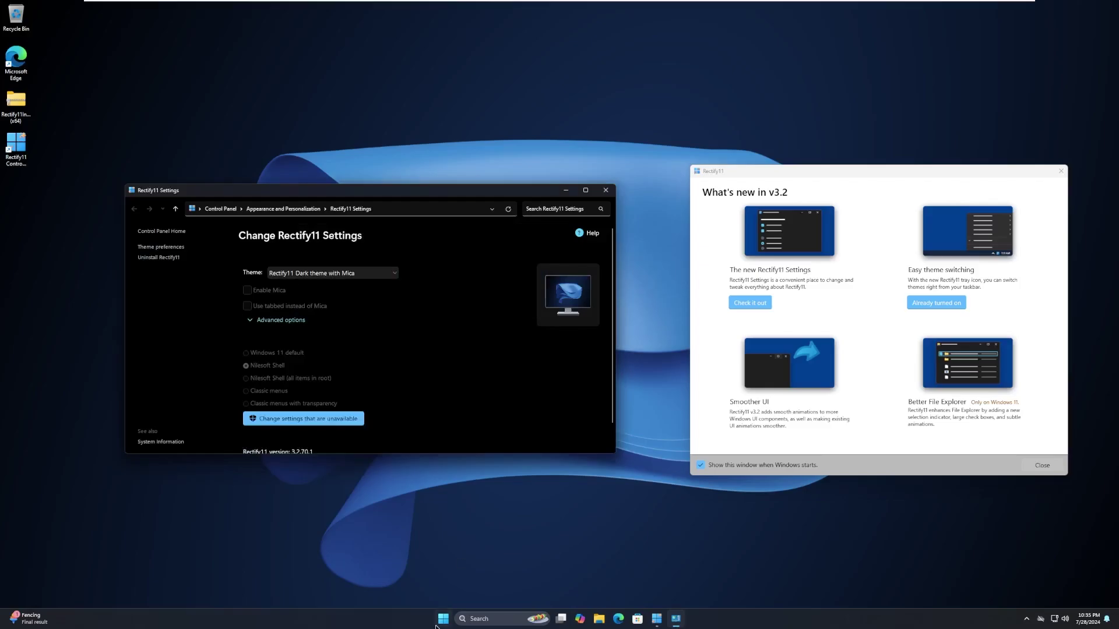
left_click(442, 619)
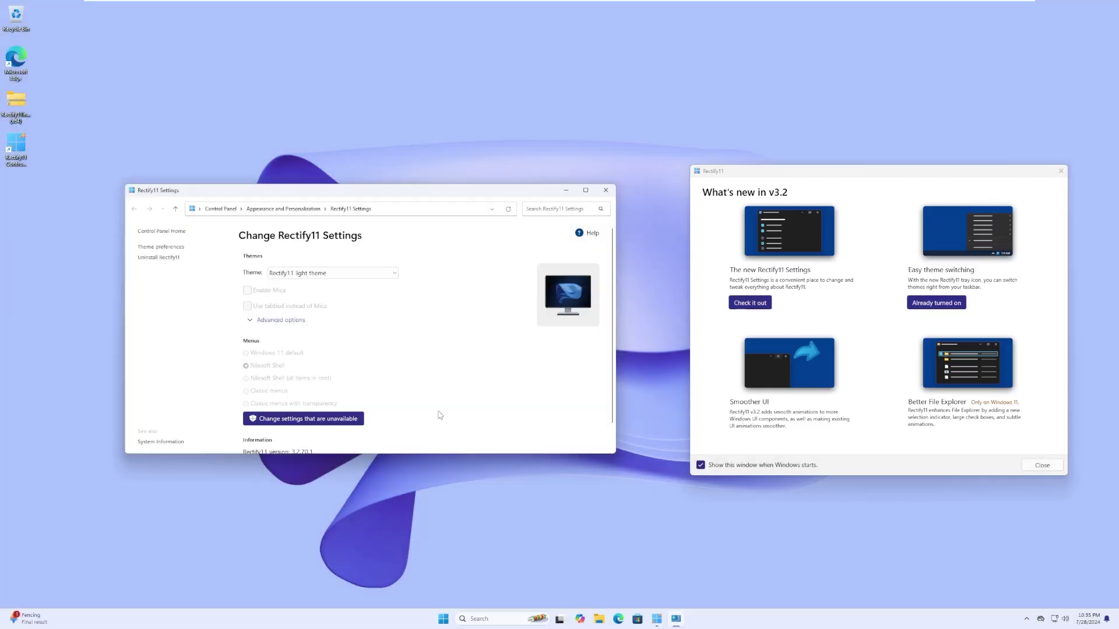
Step: Unlock the unavailable settings with administrator approval, then close Rectify11 Settings
left_click(350, 419)
left_click(540, 382)
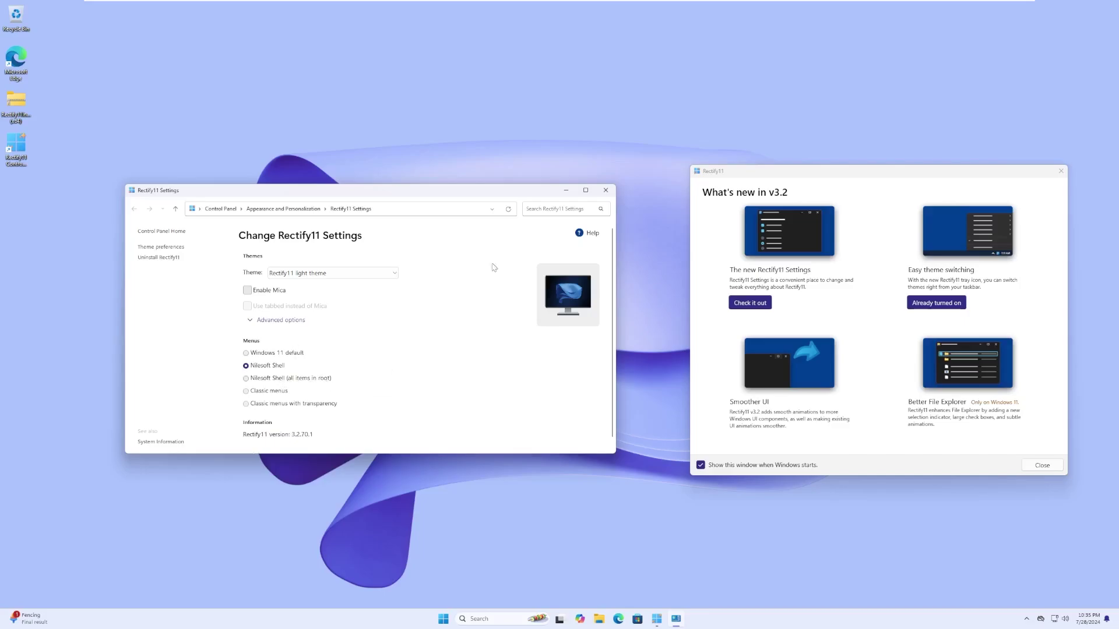
left_click(605, 190)
left_click_drag(792, 173, 631, 149)
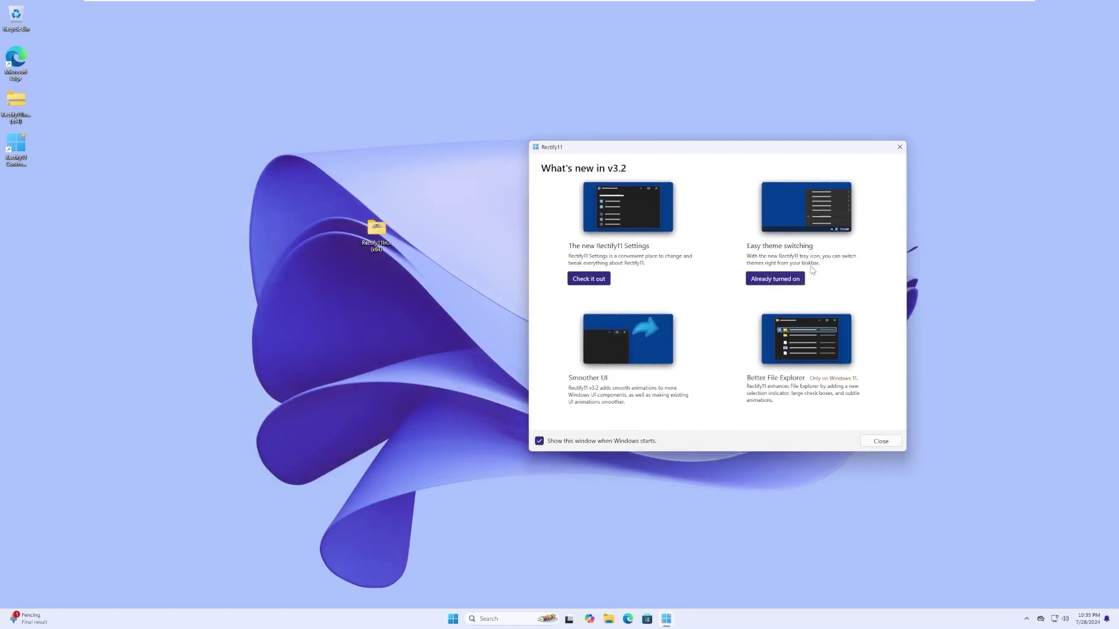
Step: Move the Rectify11 icon from the hidden-icons flyout onto the visible taskbar tray
right_click(988, 625)
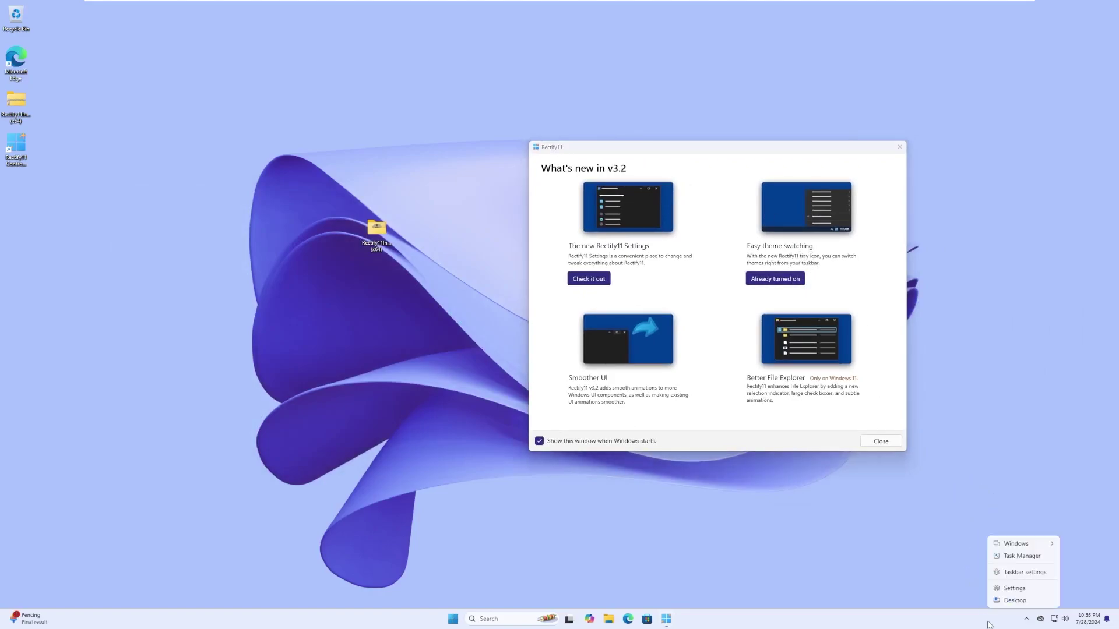
left_click(1027, 619)
left_click(1079, 618)
left_click(1078, 619)
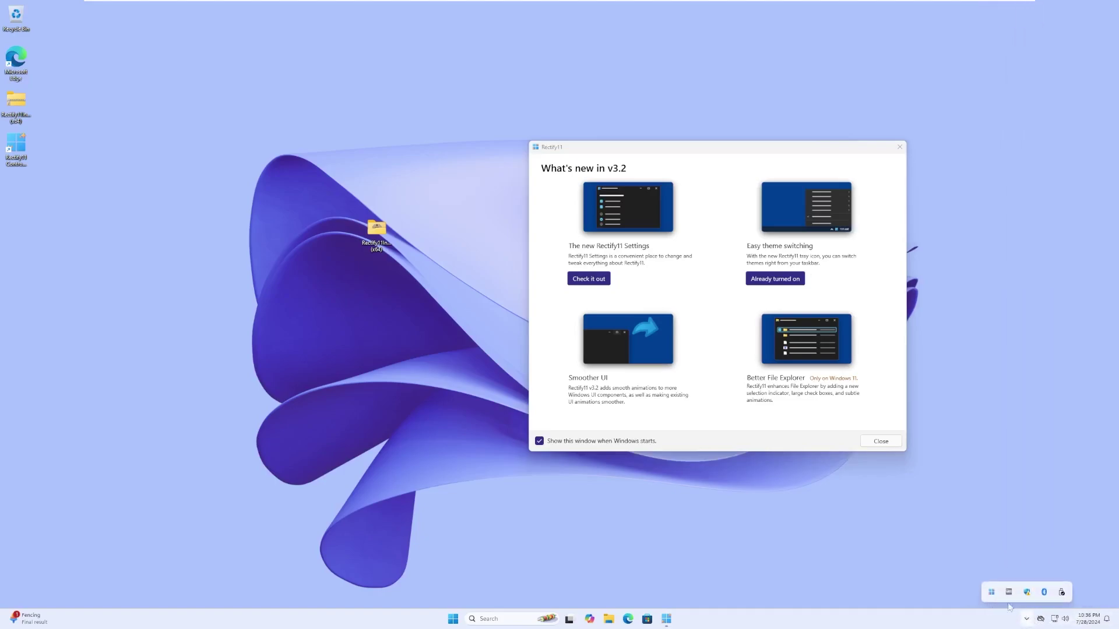
right_click(991, 592)
left_click(960, 589)
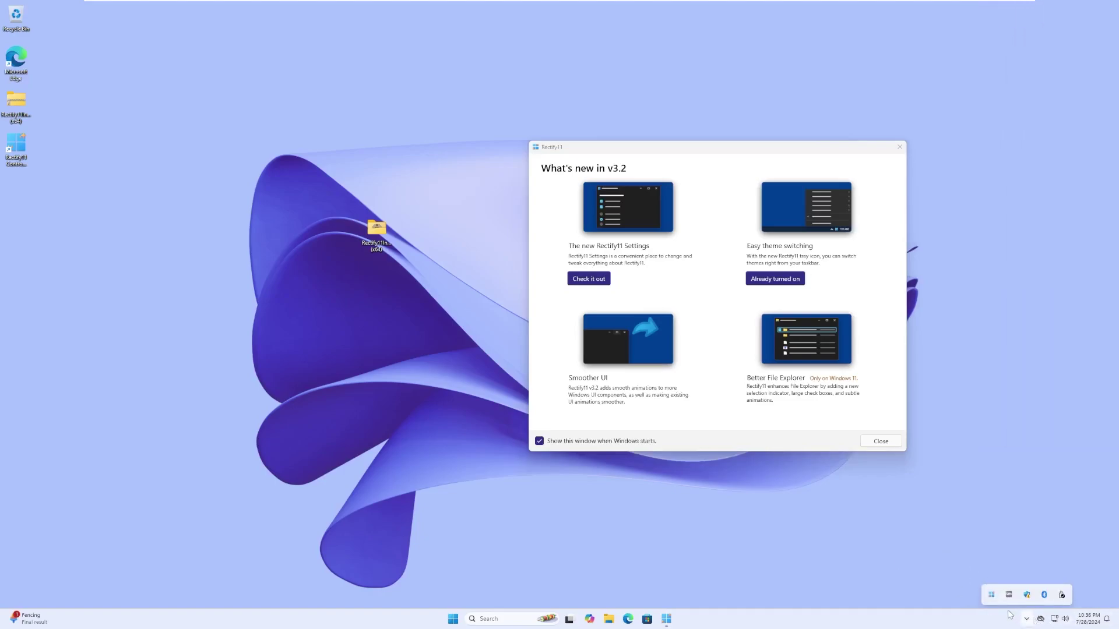
left_click_drag(1002, 604, 1041, 626)
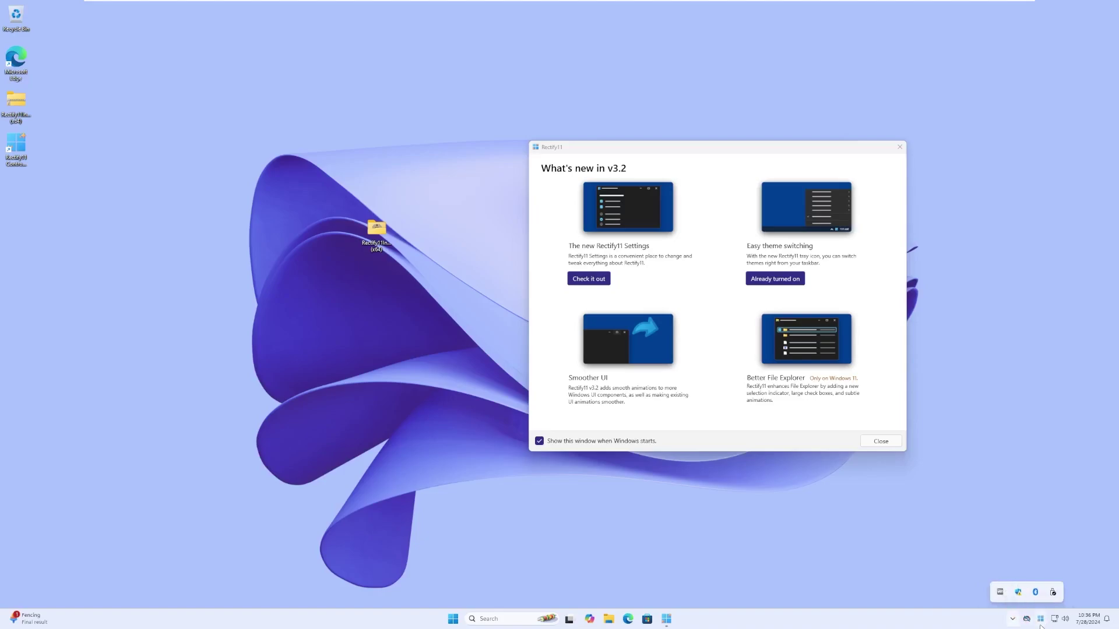
Step: Exit the Rectify11 tray app and confirm its icon is gone from the hidden icons
right_click(1040, 619)
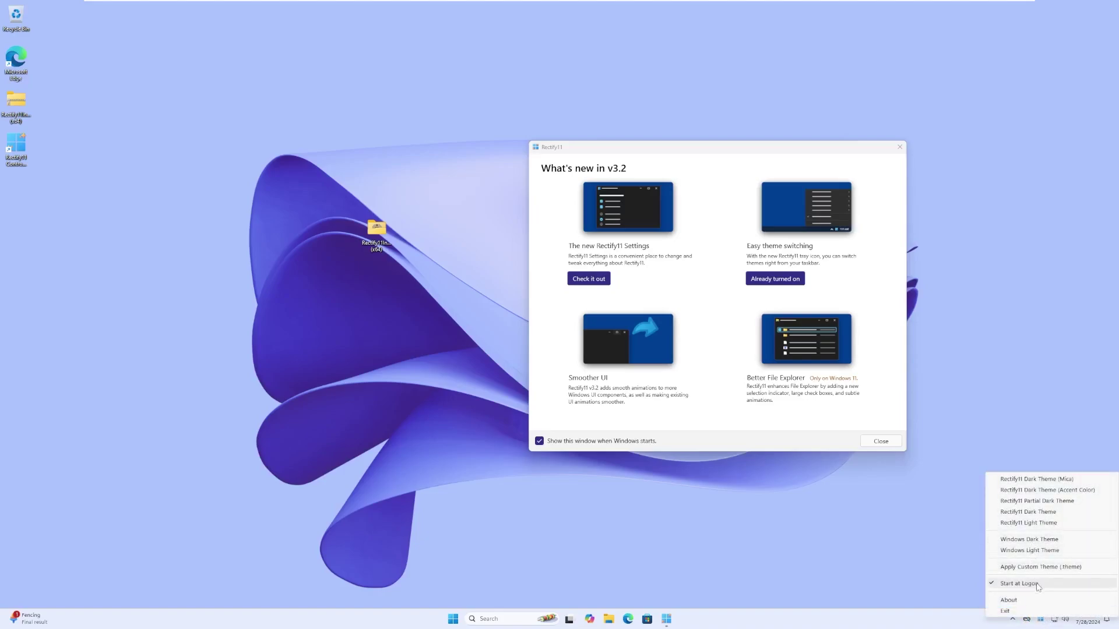
left_click(1006, 611)
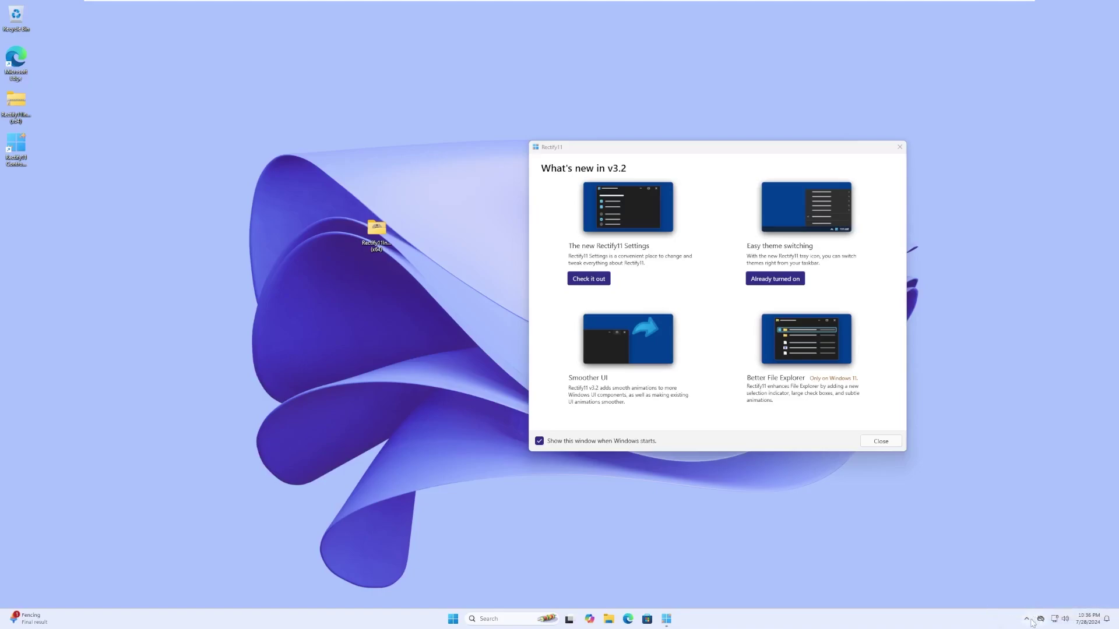
left_click(1028, 619)
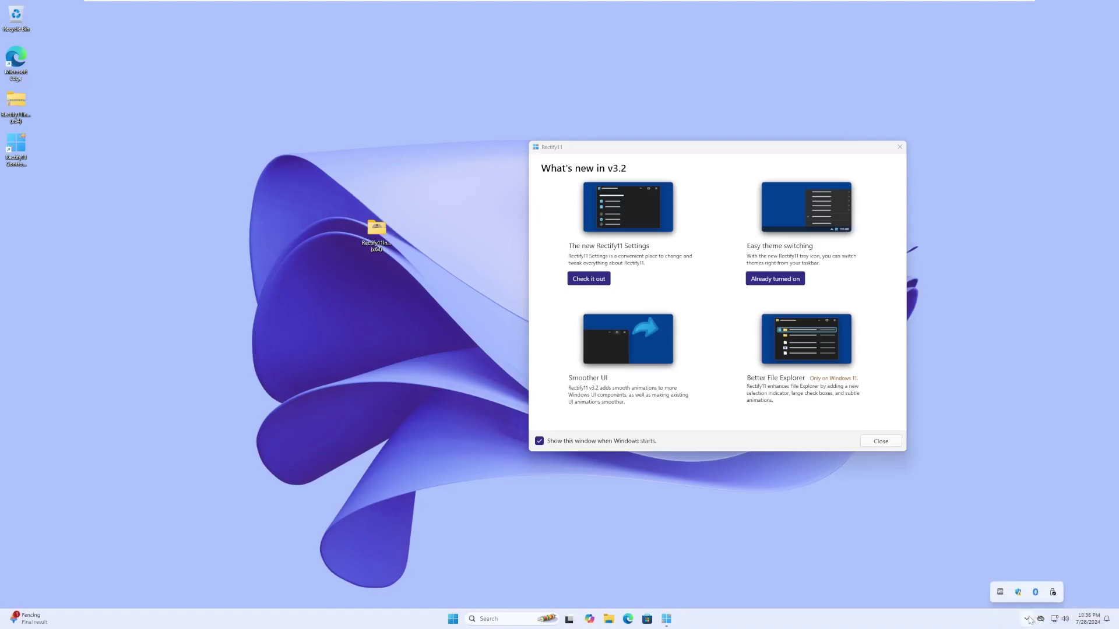
left_click(783, 284)
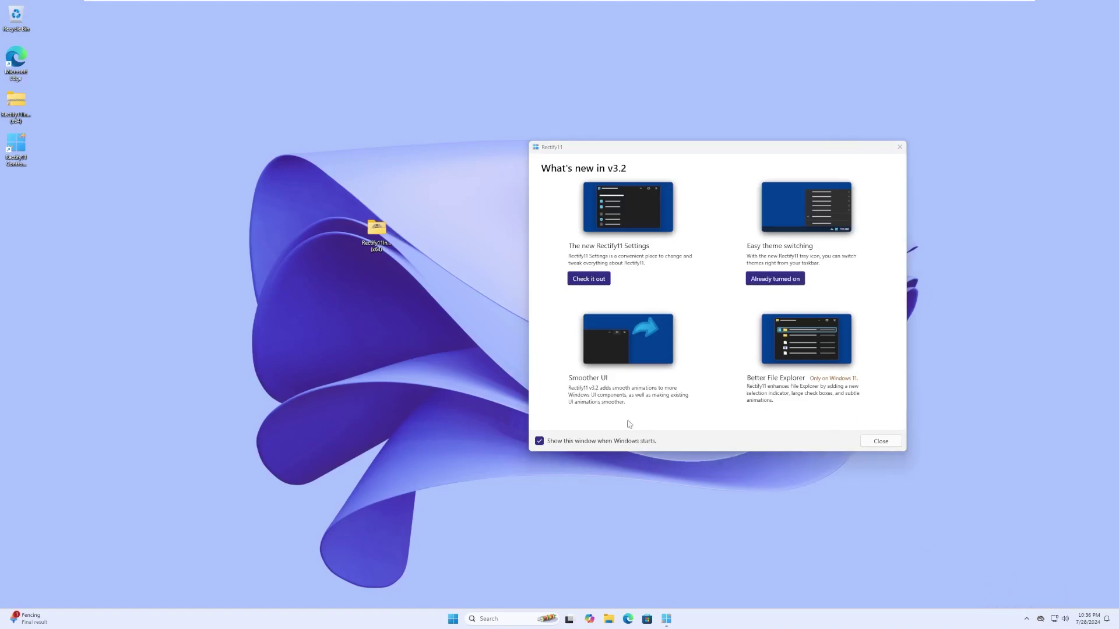
Step: Open a File Explorer window with Win+E, position it mid-screen, and close the What's new window
key("super+e")
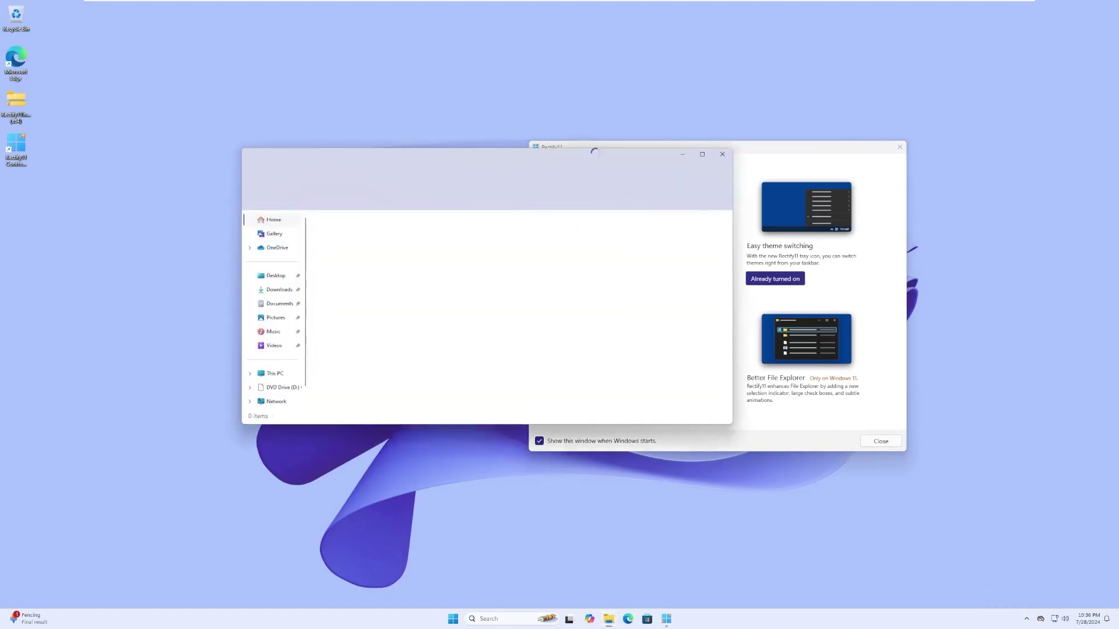
left_click_drag(579, 157, 0, 303)
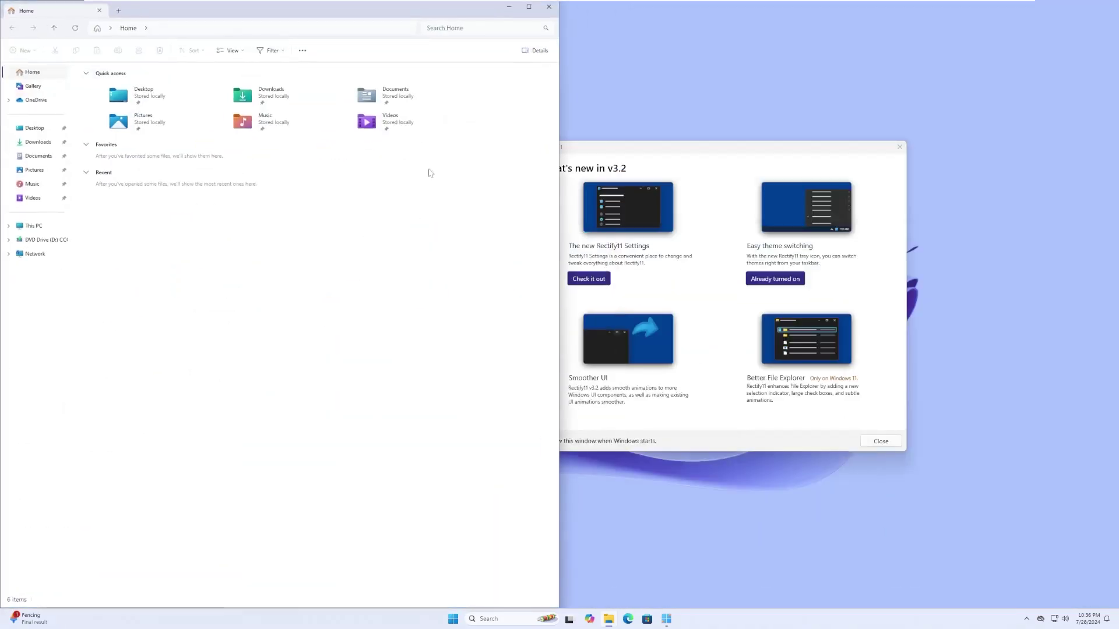
key("super+Down")
key("super+Up")
key("super+Down")
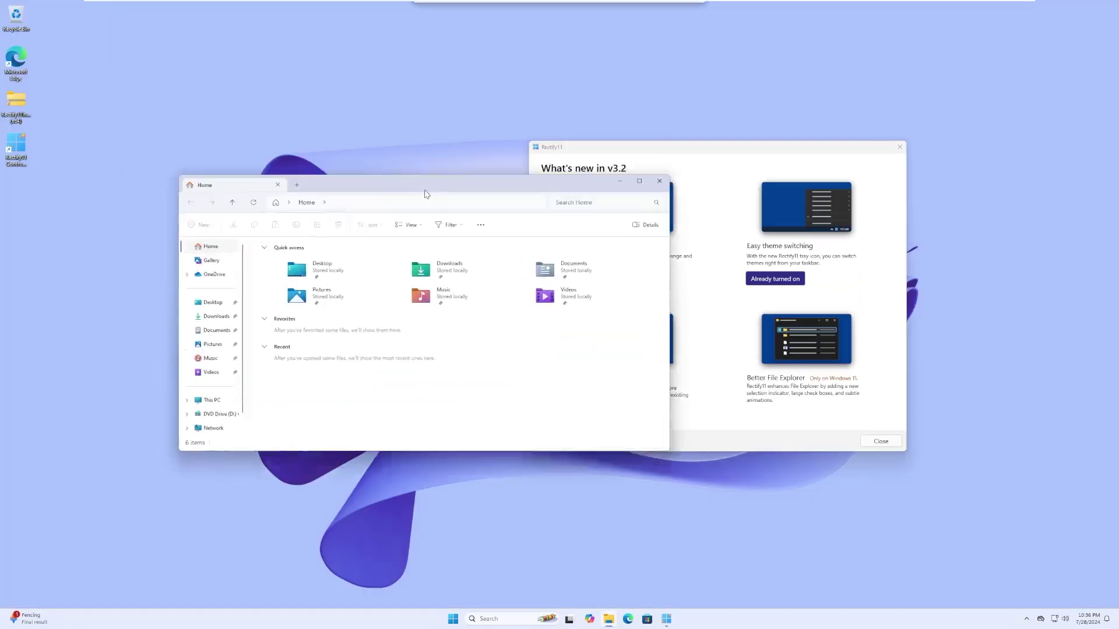
left_click_drag(426, 194, 473, 168)
left_click(800, 401)
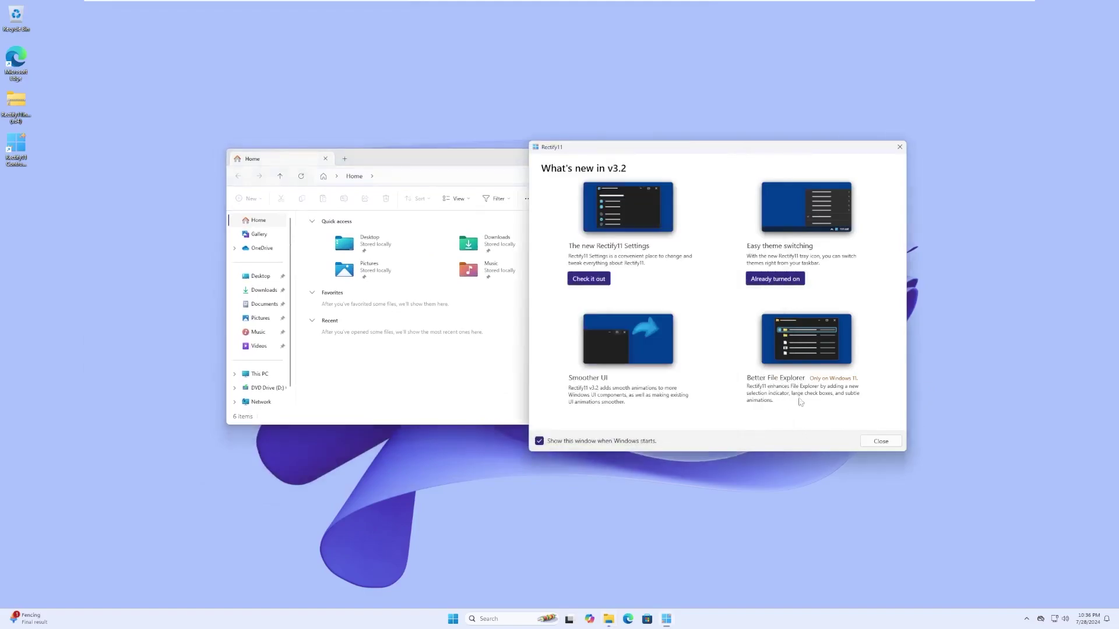
left_click(884, 446)
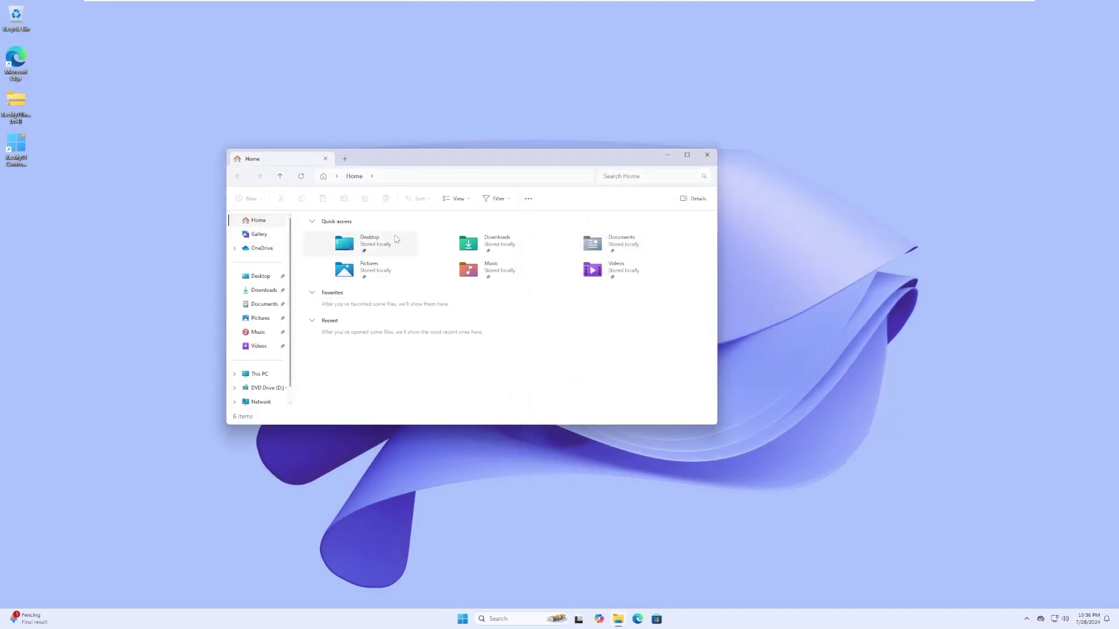
Step: Browse Downloads, Documents and Desktop, selecting the three Desktop items and widening the window
left_click(230, 290)
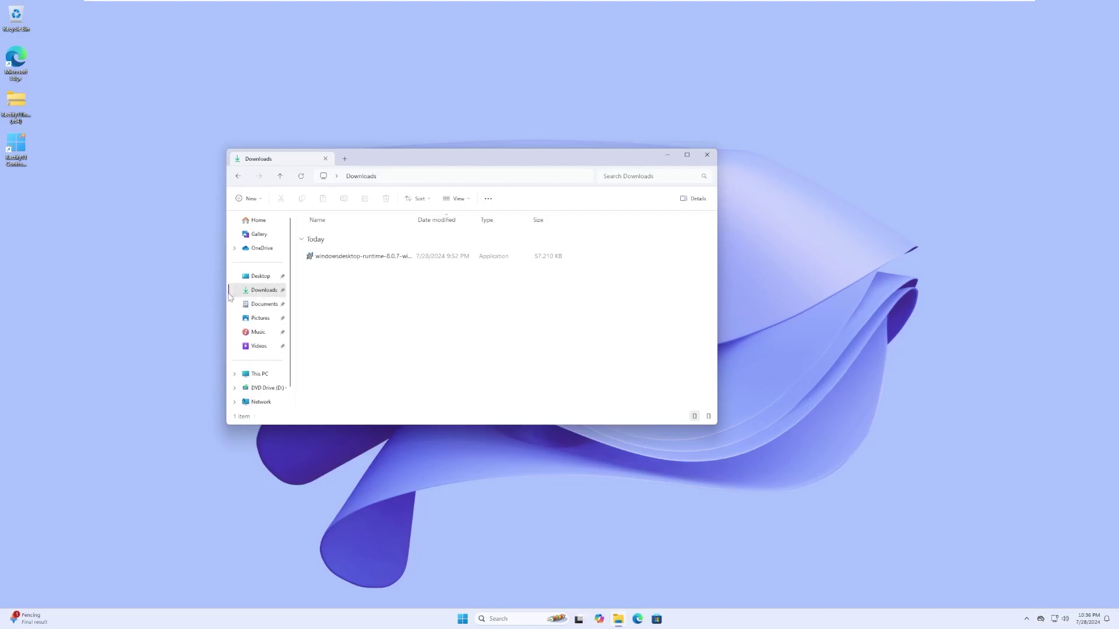
left_click(236, 303)
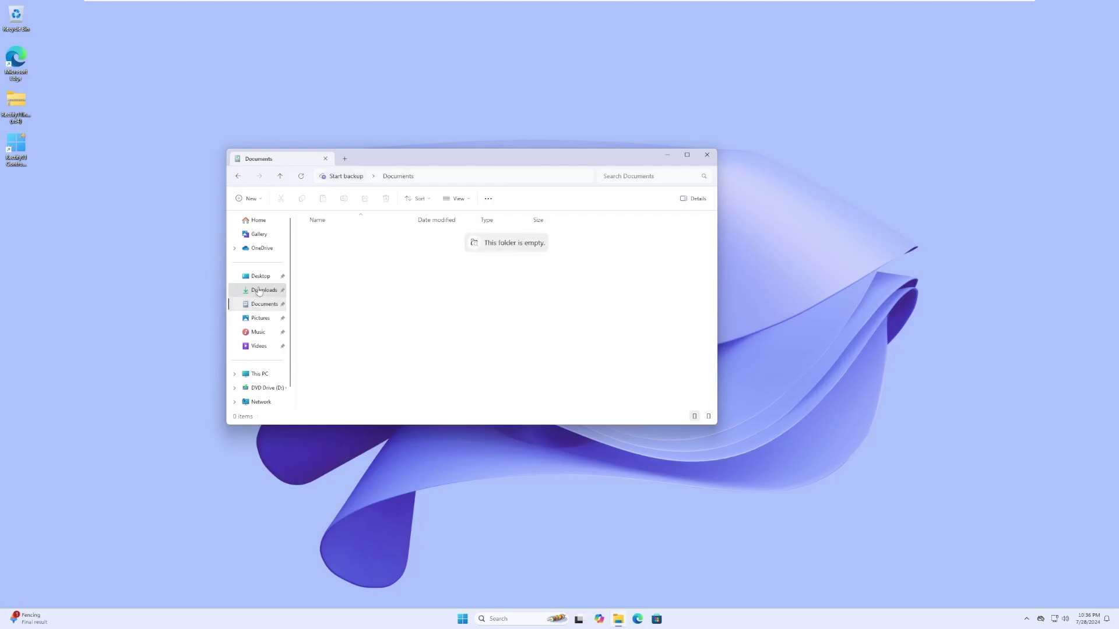
left_click(259, 289)
left_click(265, 277)
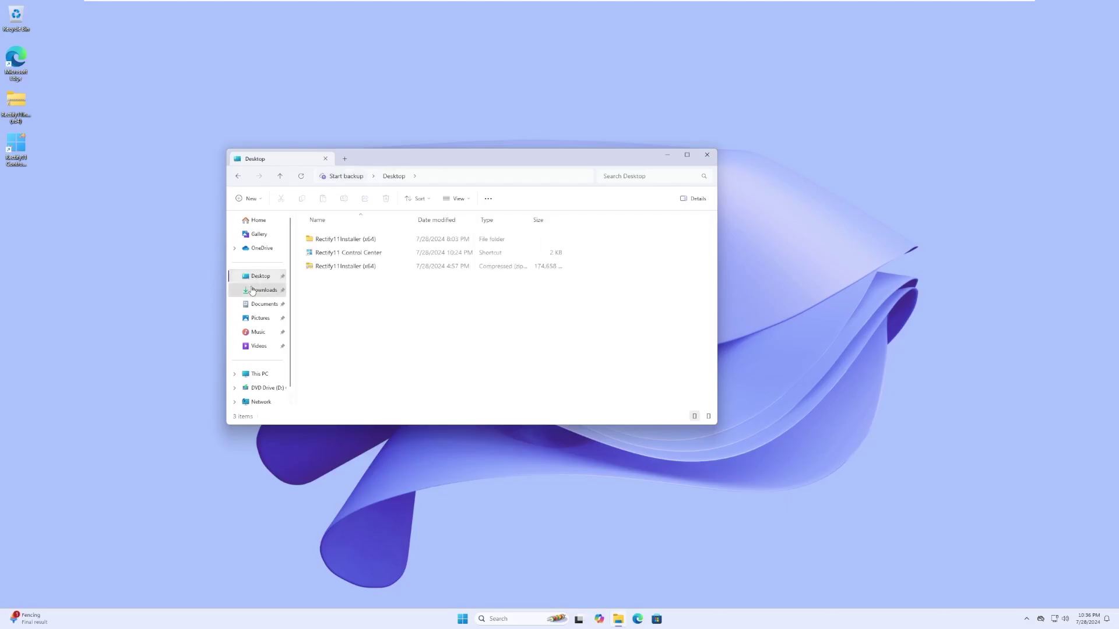
left_click(270, 285)
left_click(265, 276)
left_click(265, 290)
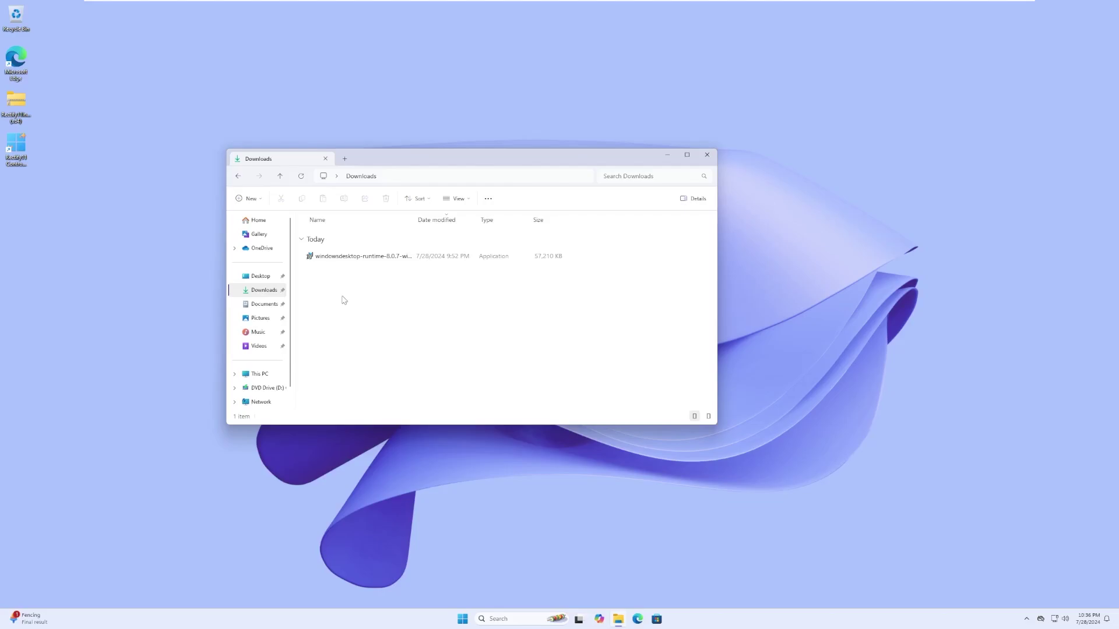
left_click(264, 304)
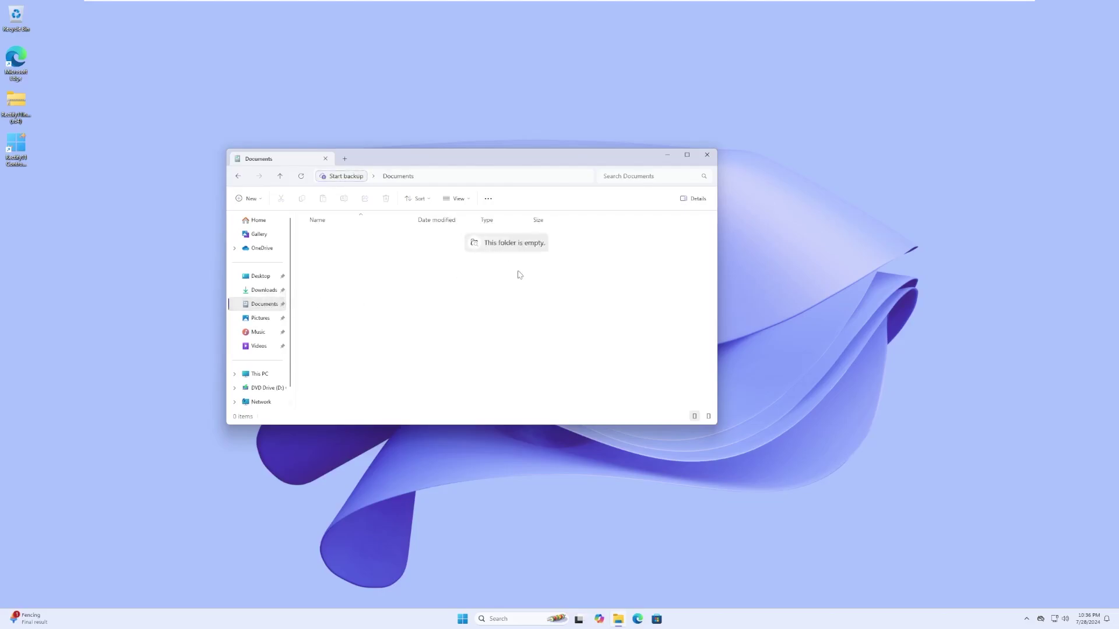
left_click_drag(585, 286, 402, 254)
left_click(260, 277)
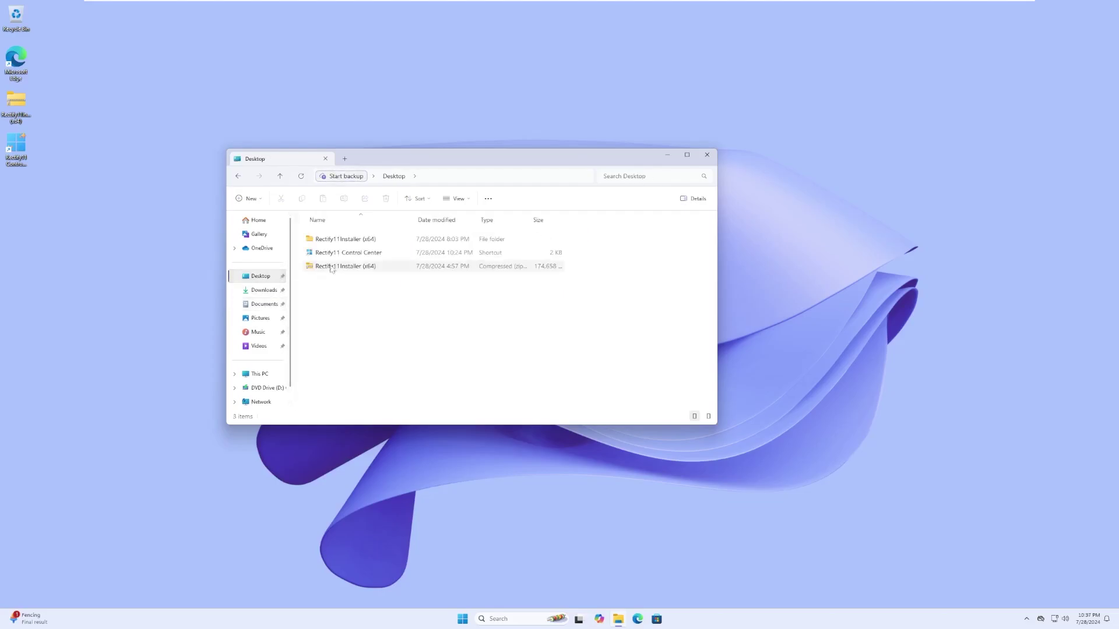
left_click_drag(423, 308, 303, 234)
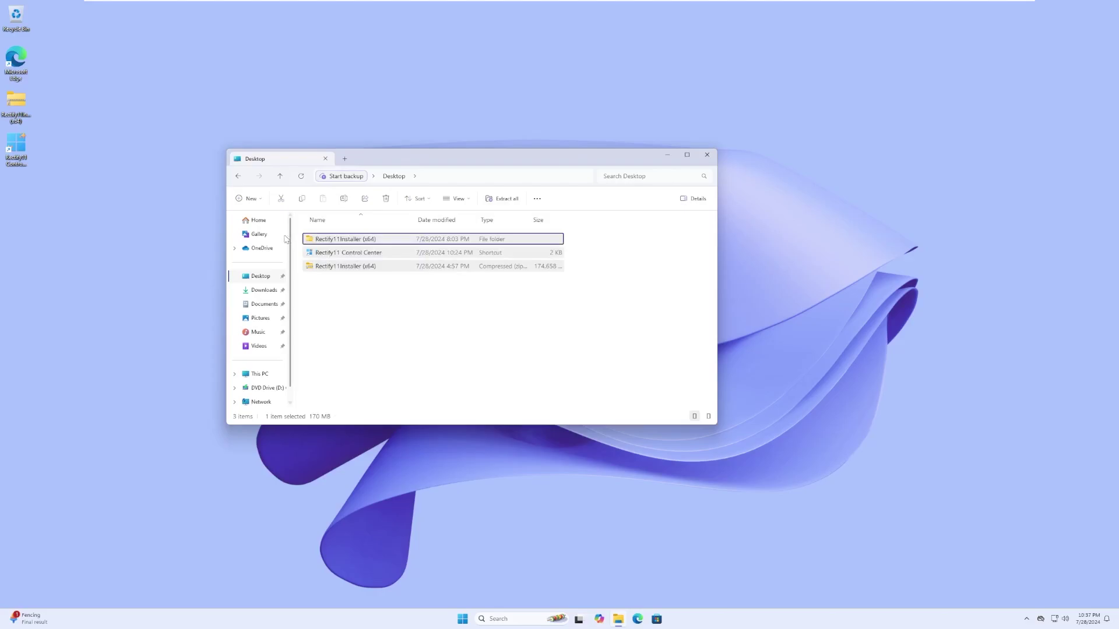
left_click_drag(226, 166, 171, 113)
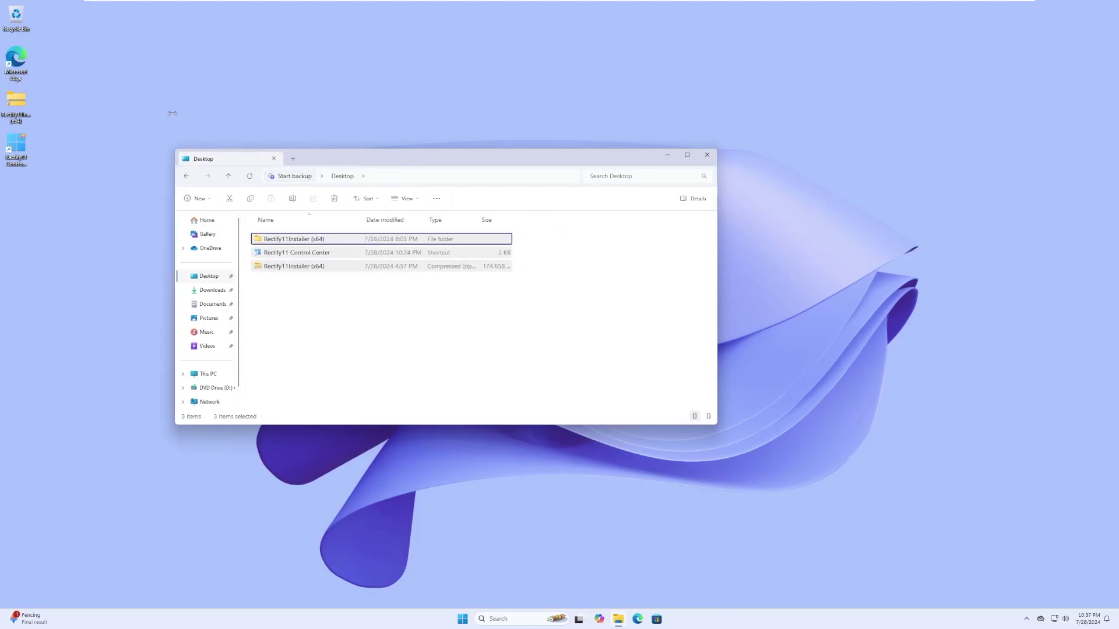
Step: Close File Explorer, then close the Rectify11 Settings window after reviewing it
left_click(707, 155)
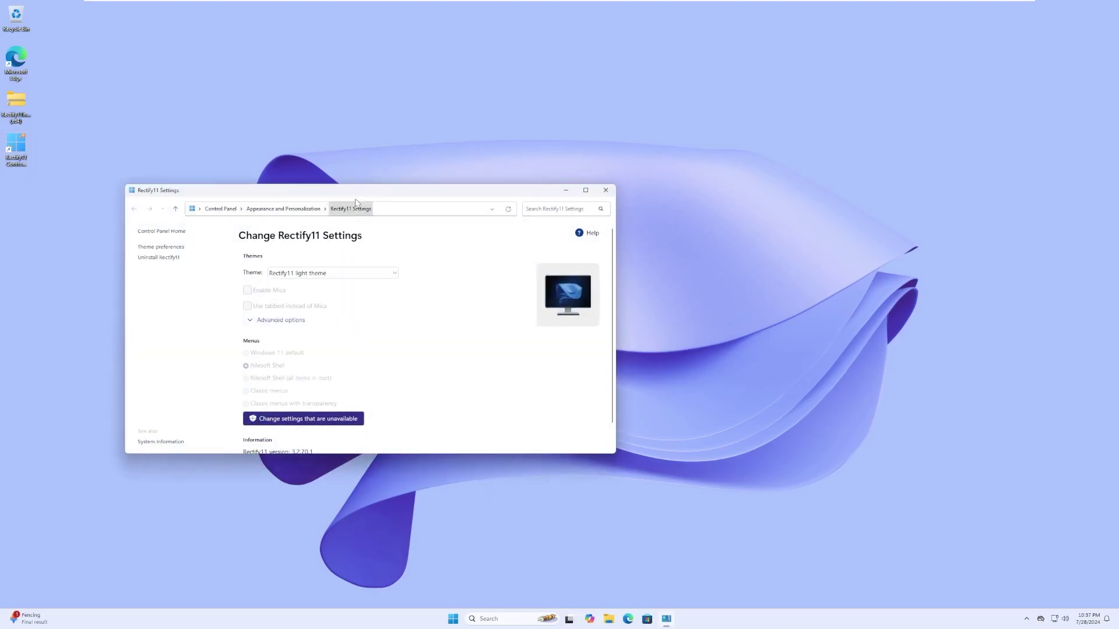
left_click(623, 174)
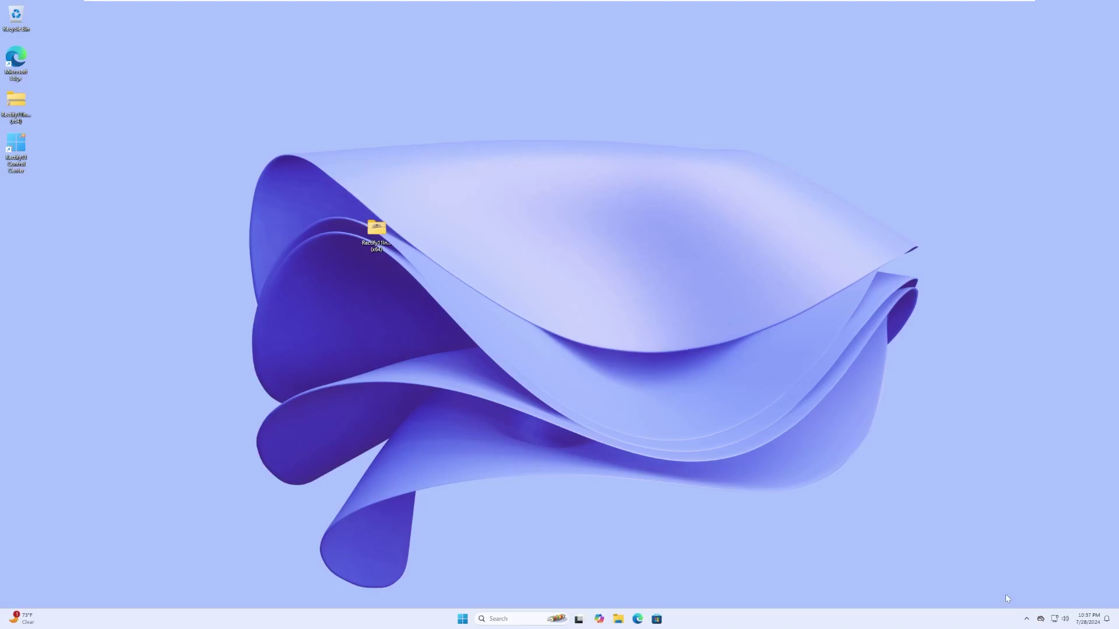
left_click(1026, 619)
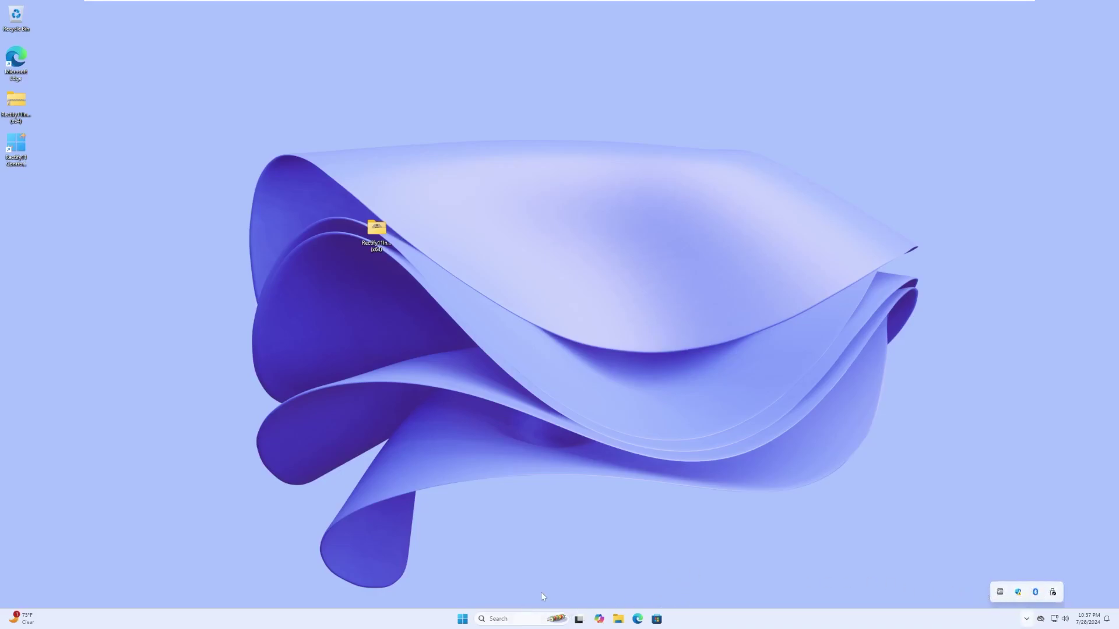
left_click(462, 619)
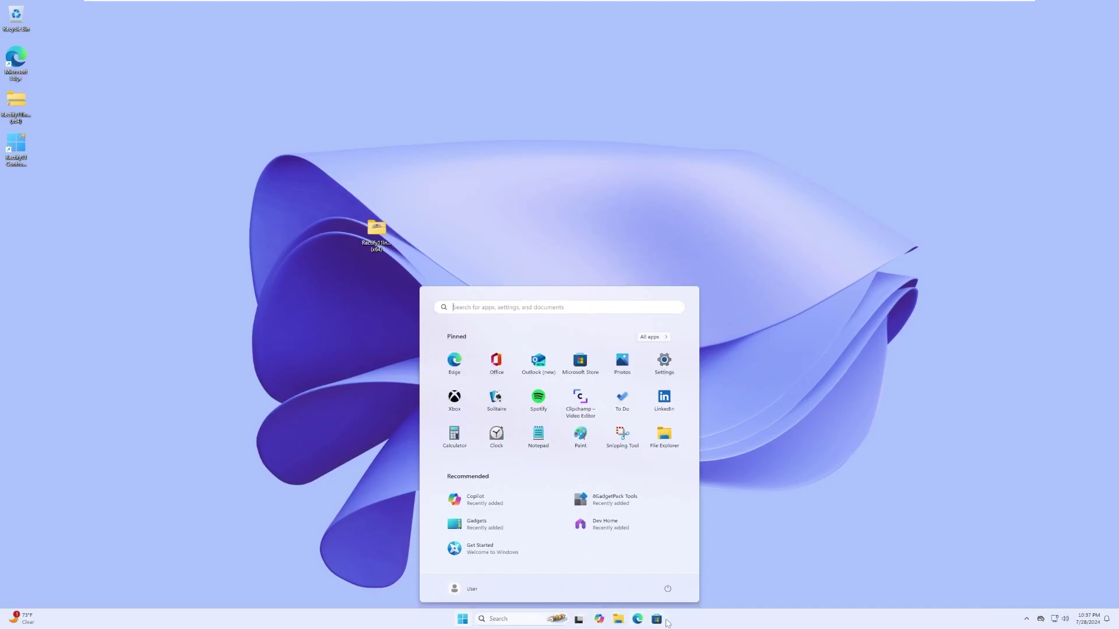
left_click(652, 336)
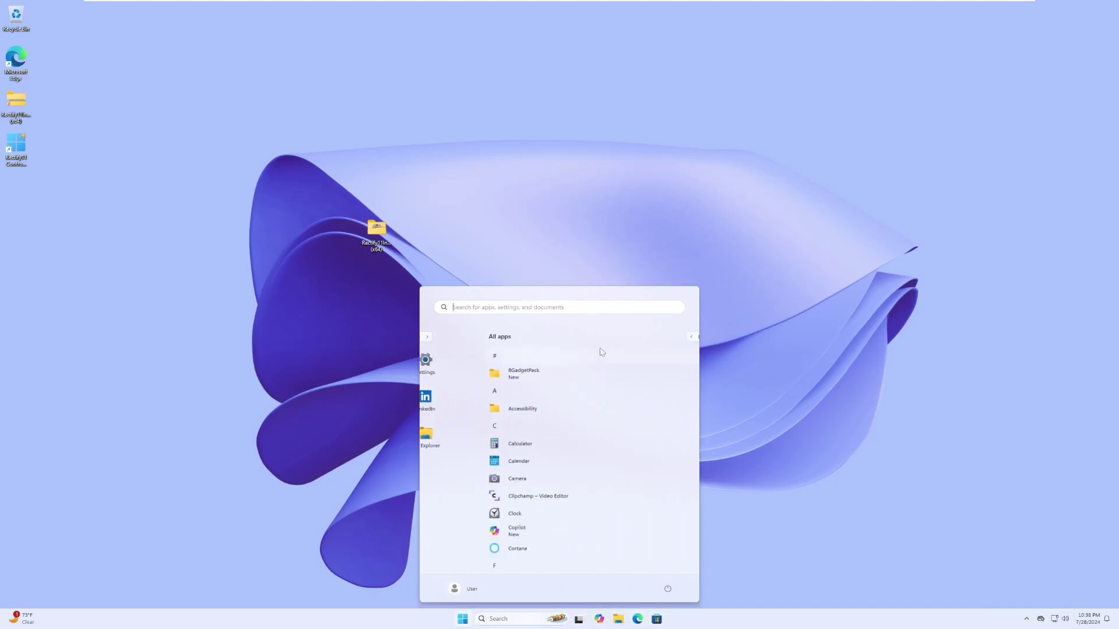
left_click(529, 376)
scroll(524, 408, "down", 10)
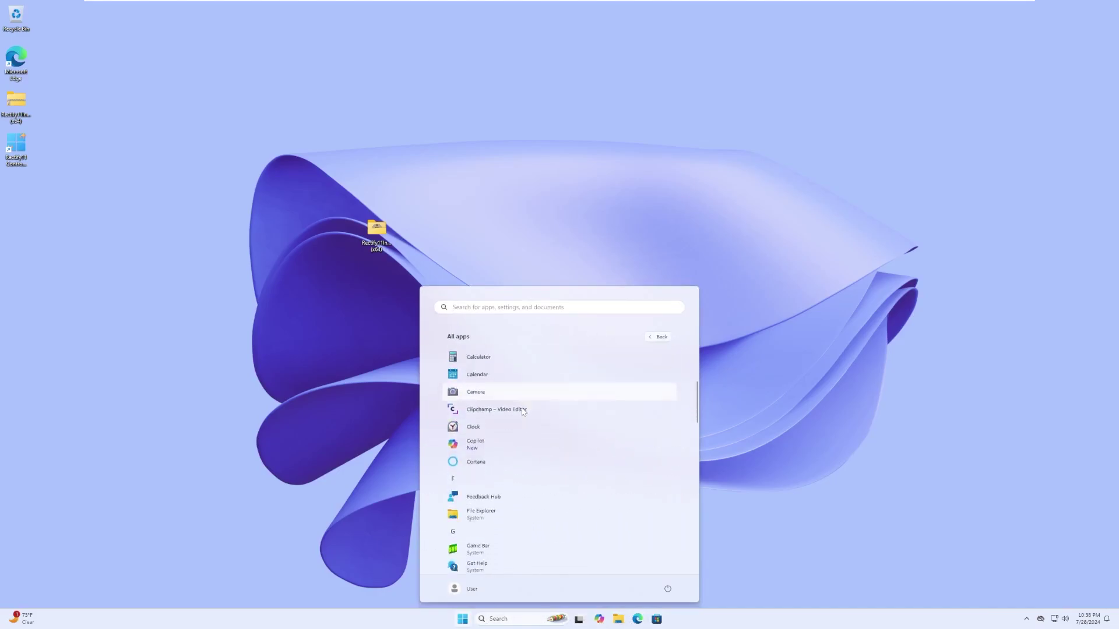
scroll(500, 432, "down", 3)
scroll(498, 428, "up", 5)
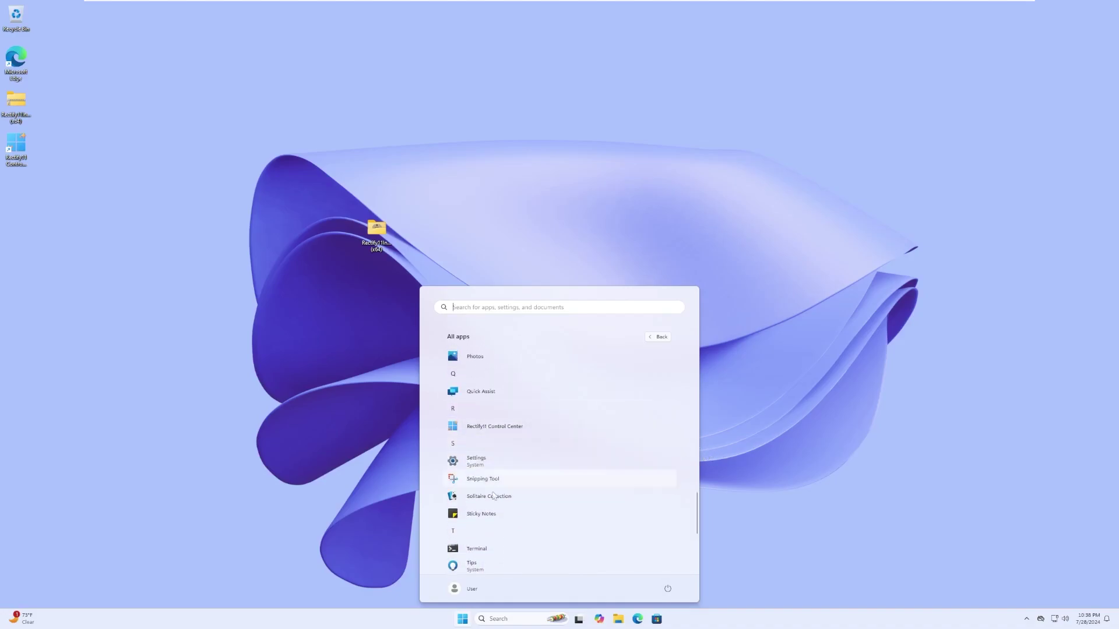
left_click(635, 542)
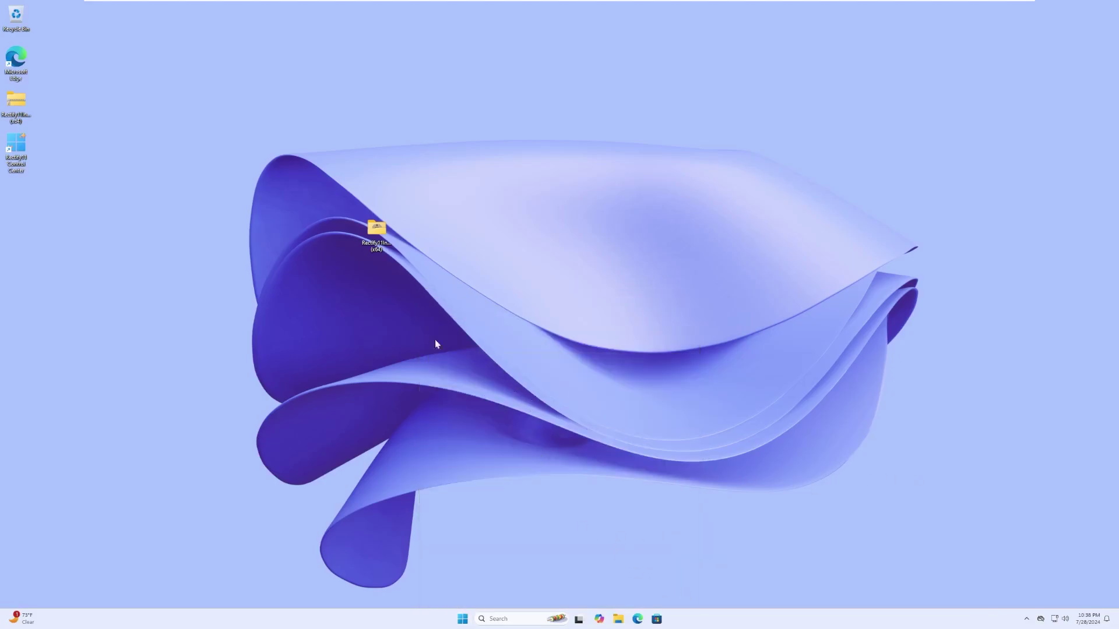
right_click(16, 152)
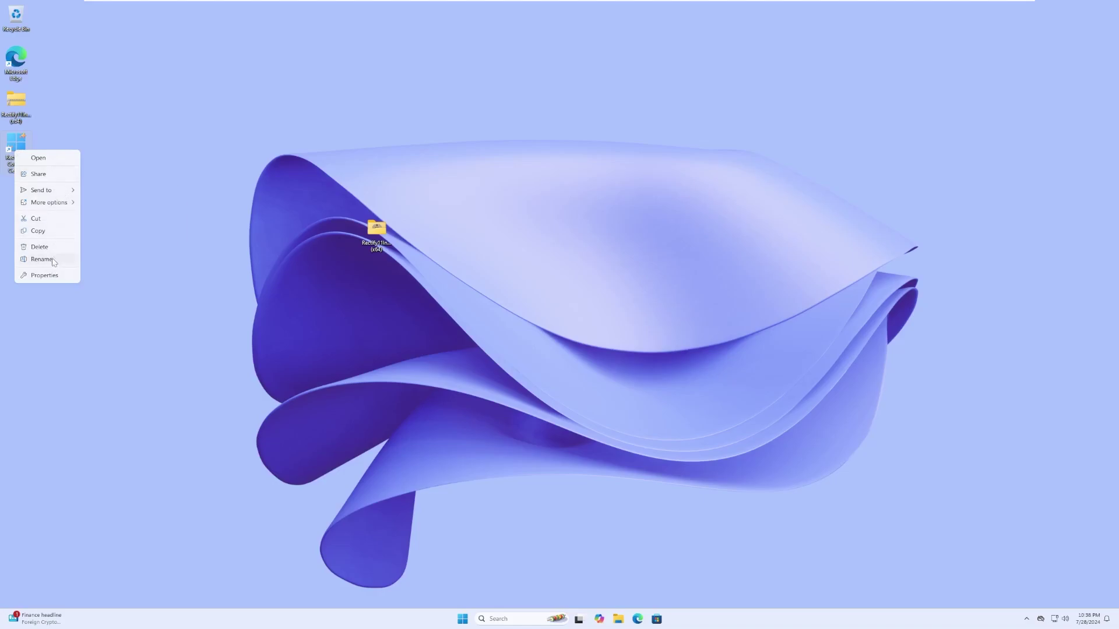
left_click(110, 257)
right_click(13, 152)
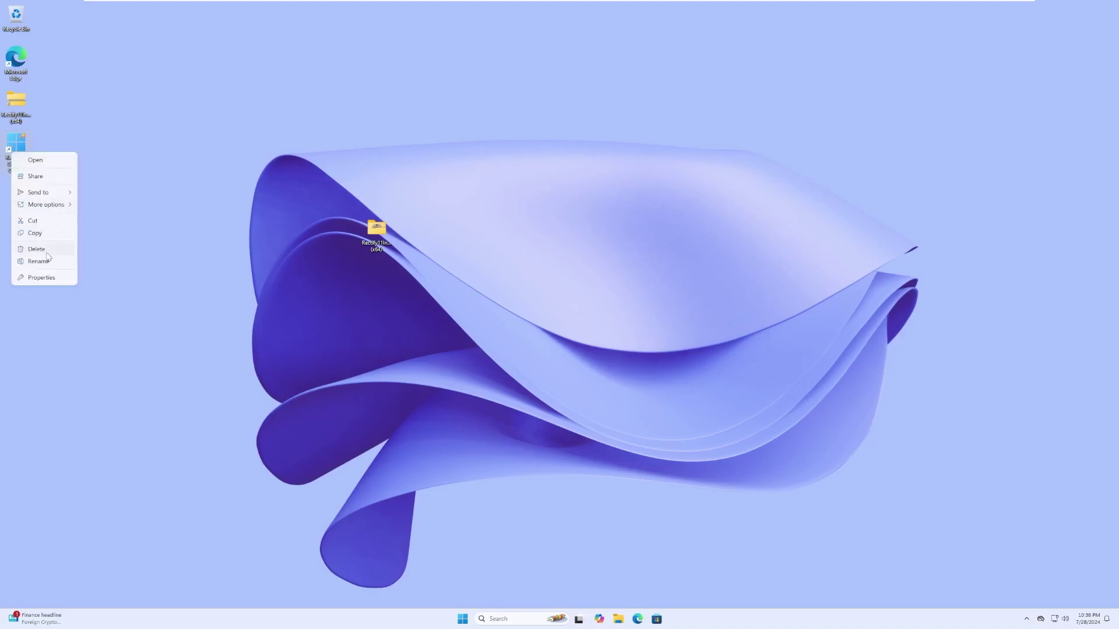
mouse_move(64, 205)
right_click(296, 415)
left_click(462, 619)
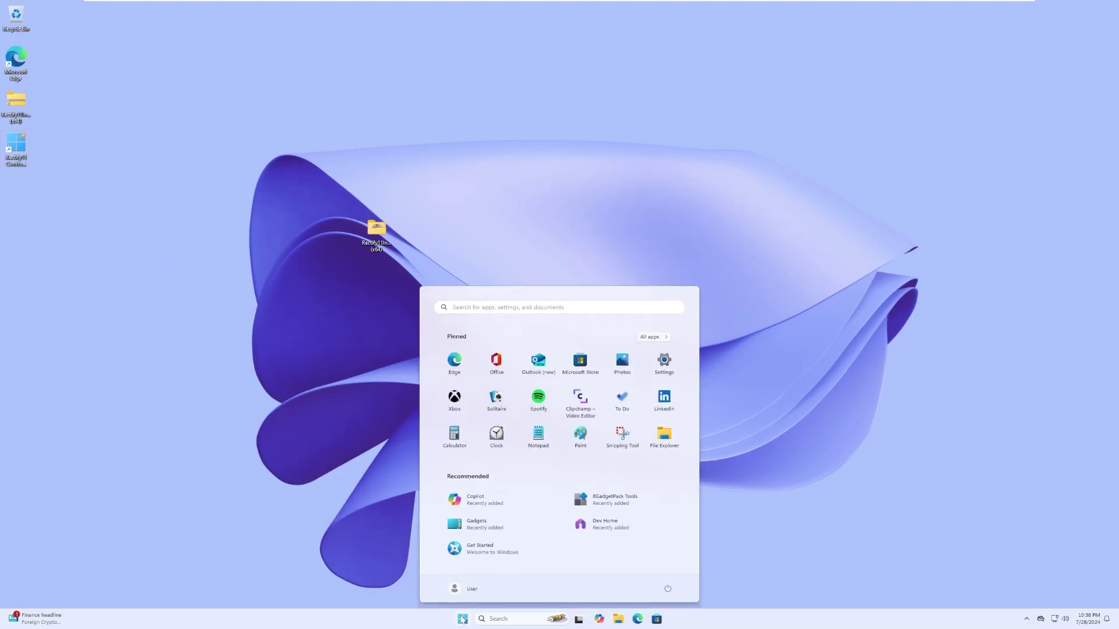
left_click(462, 619)
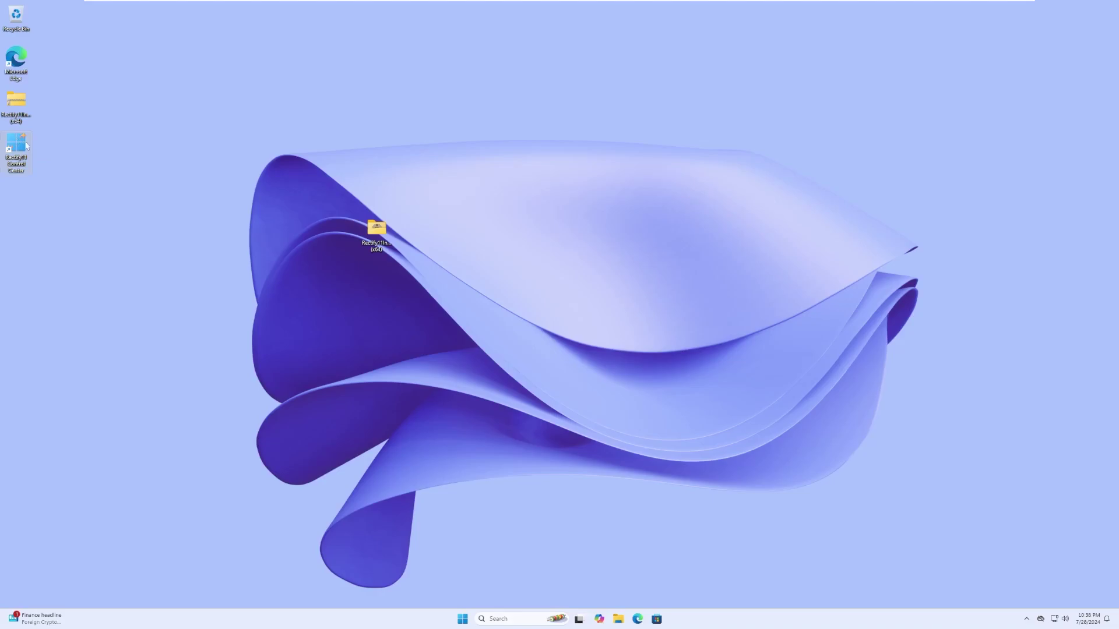
double_click(27, 146)
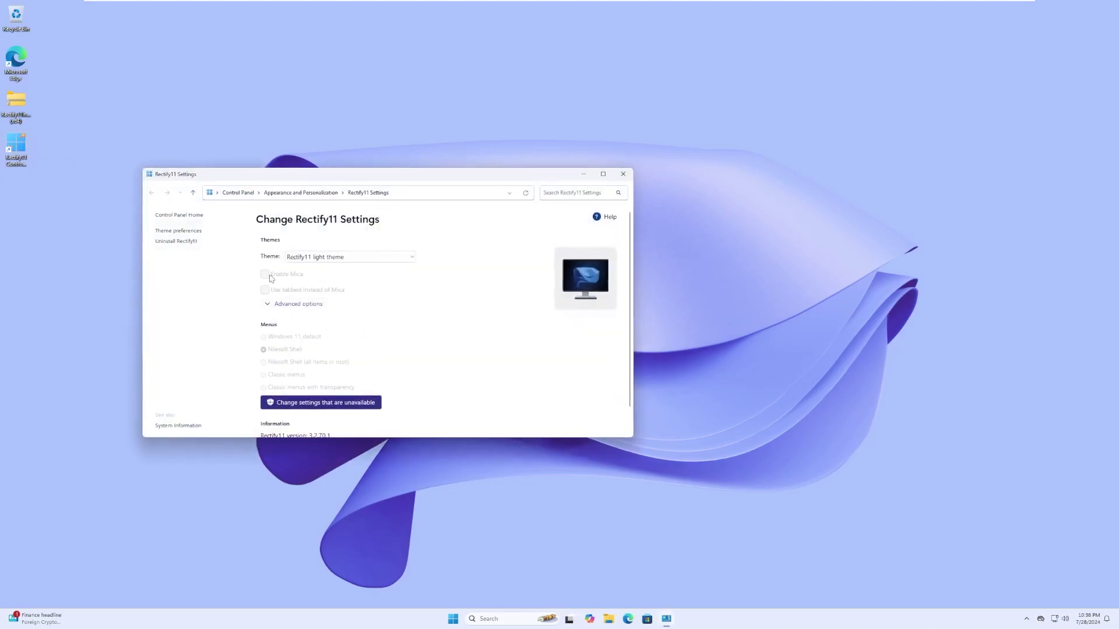
left_click(623, 174)
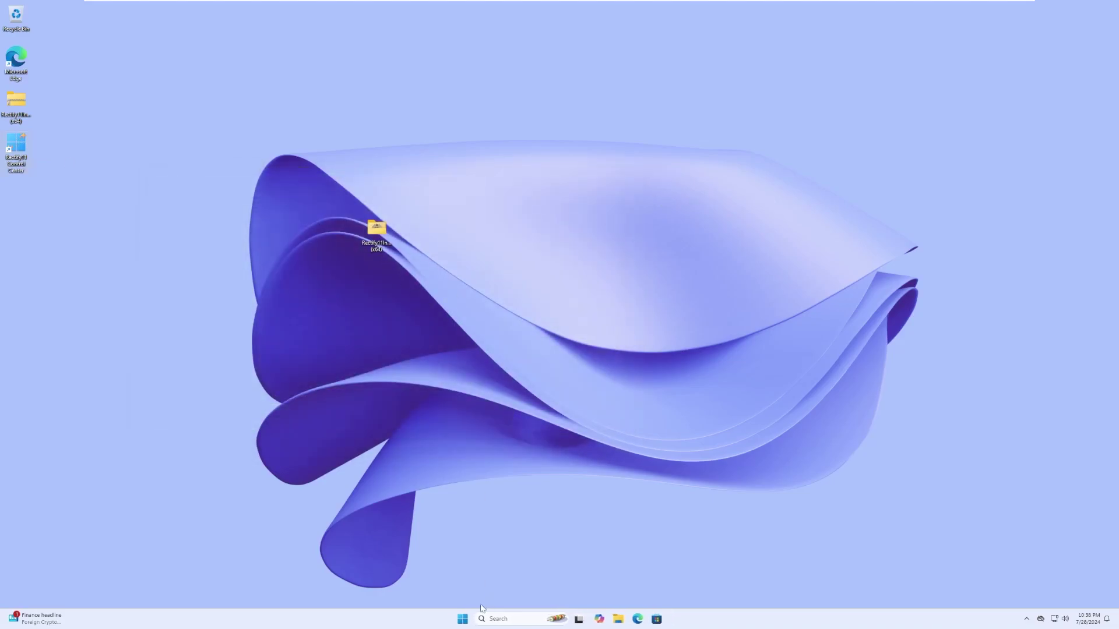
right_click(445, 618)
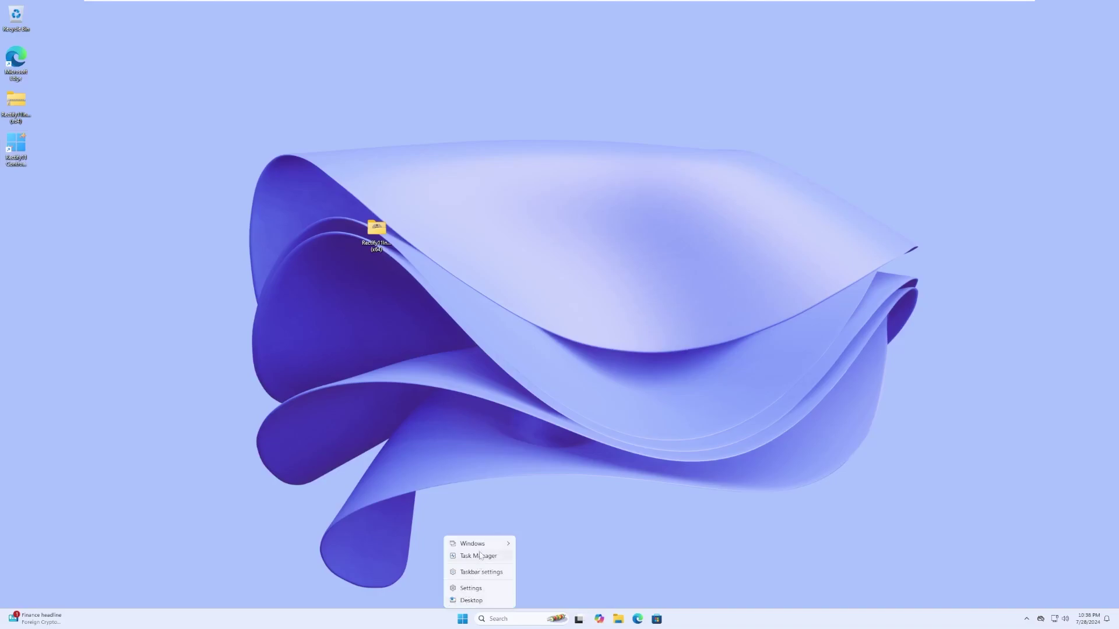
mouse_move(482, 544)
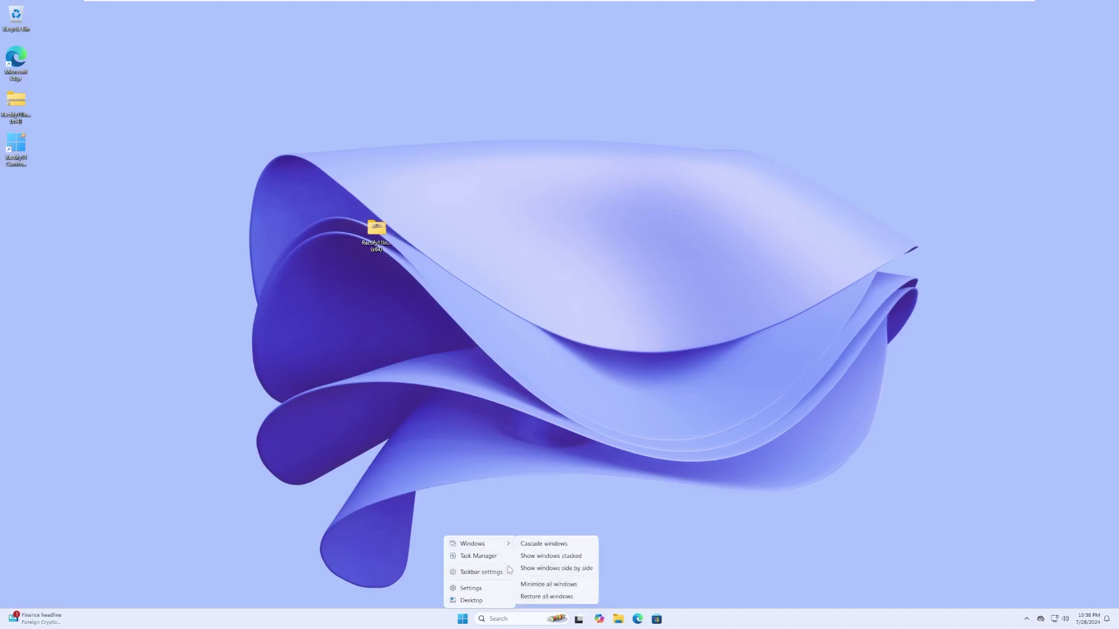
left_click(479, 601)
key("super")
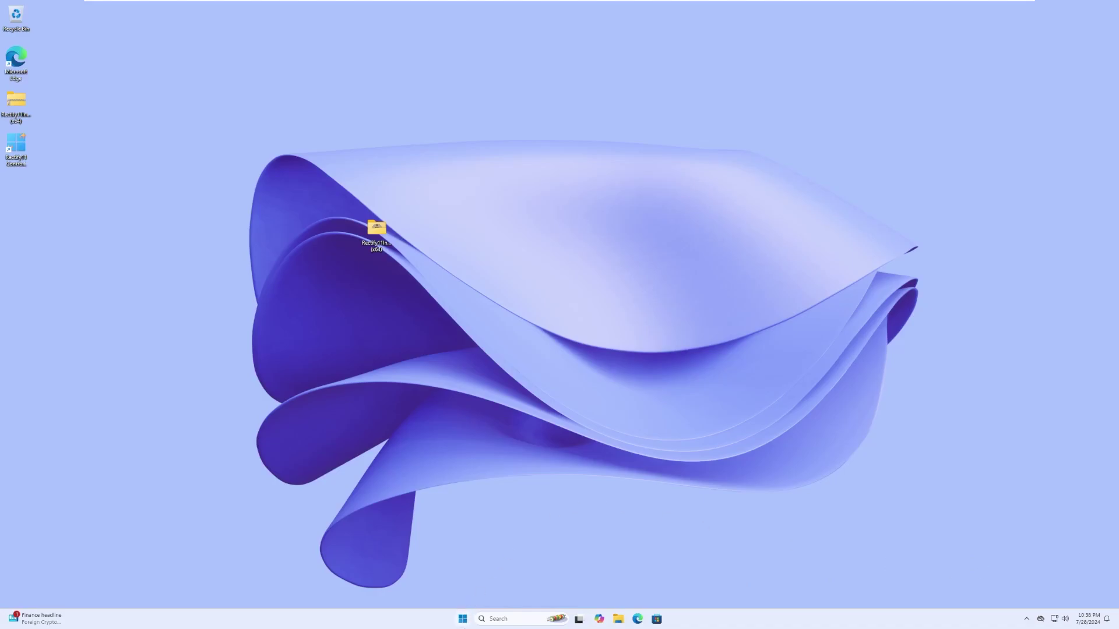
left_click(998, 588)
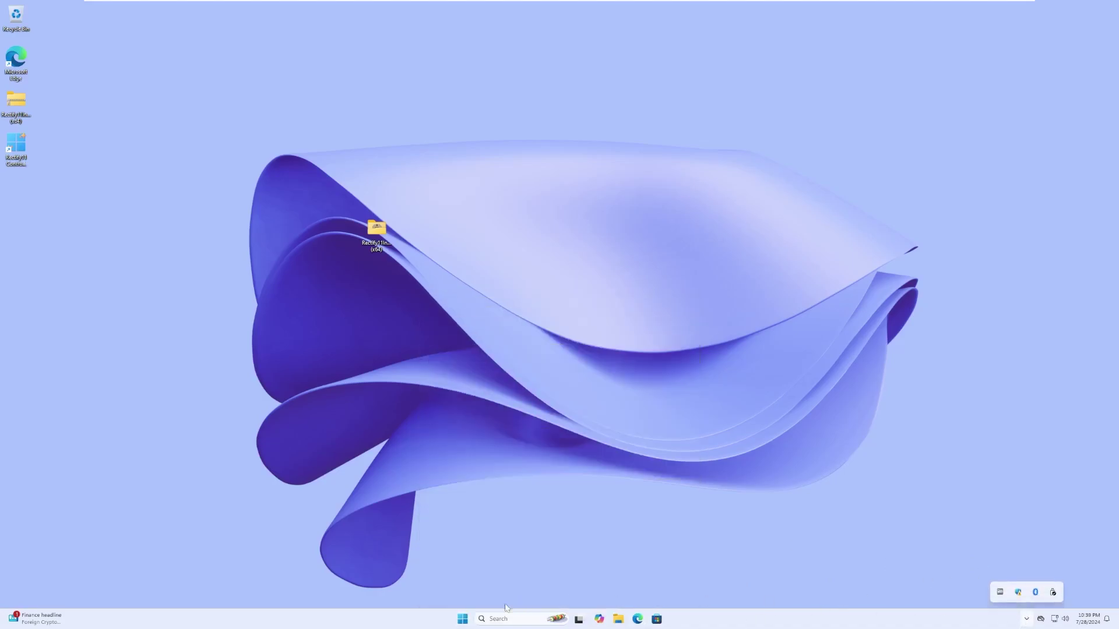
left_click(462, 618)
left_click(330, 554)
right_click(337, 450)
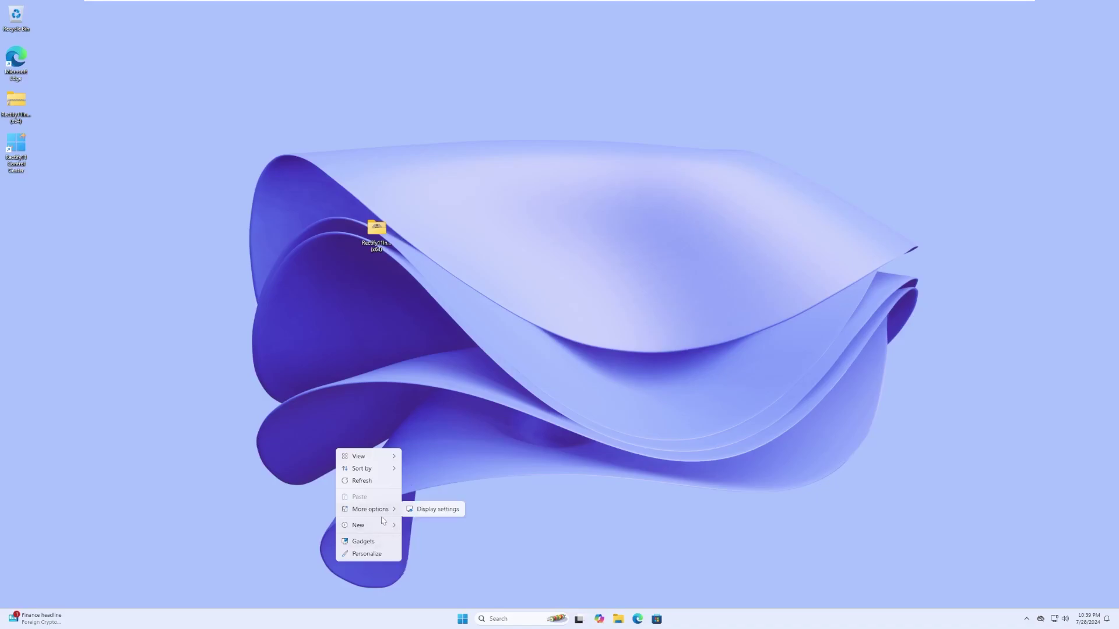
left_click(378, 541)
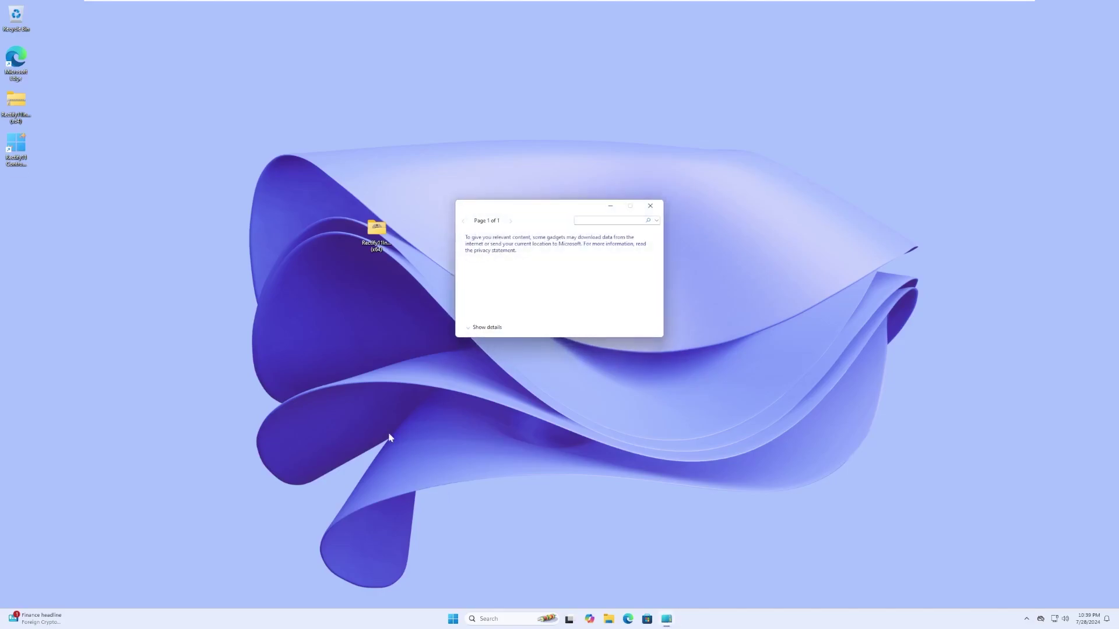
left_click(475, 328)
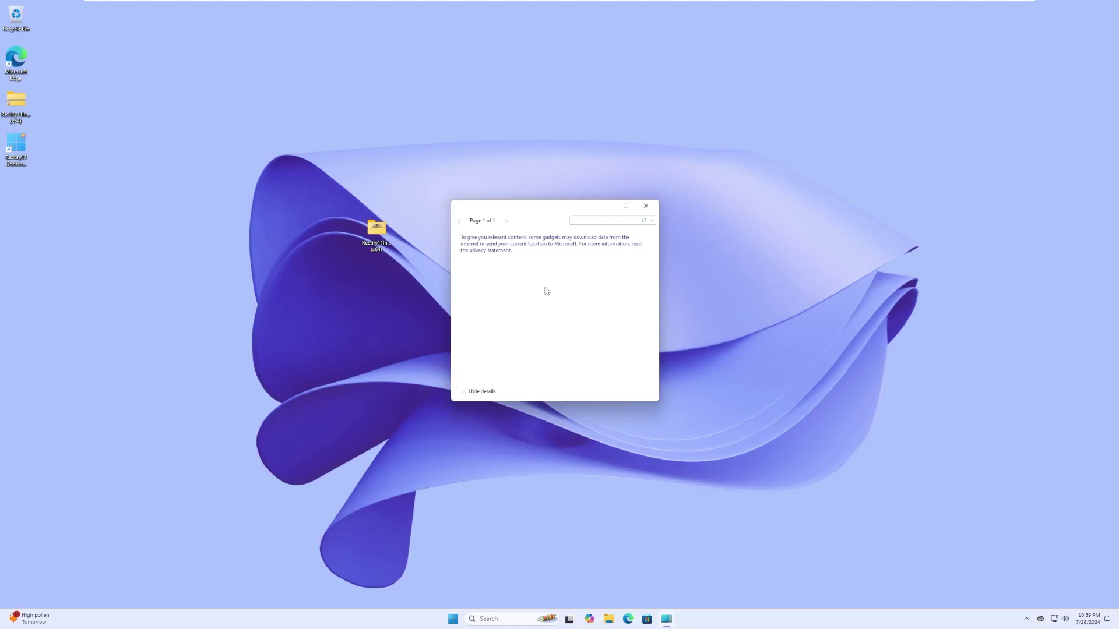
left_click(652, 221)
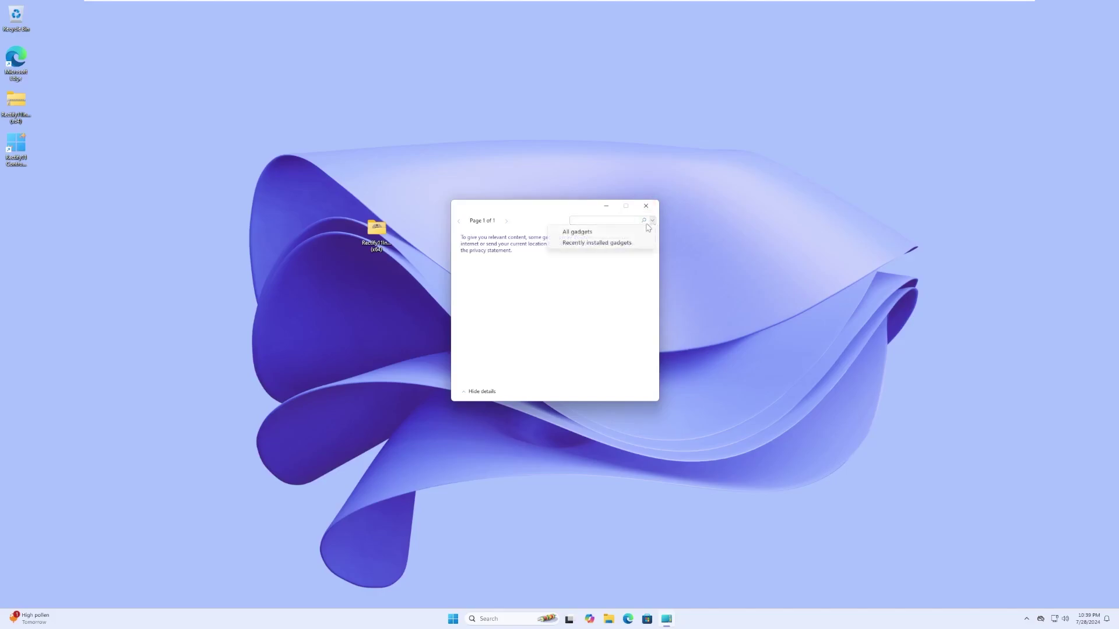
left_click(586, 244)
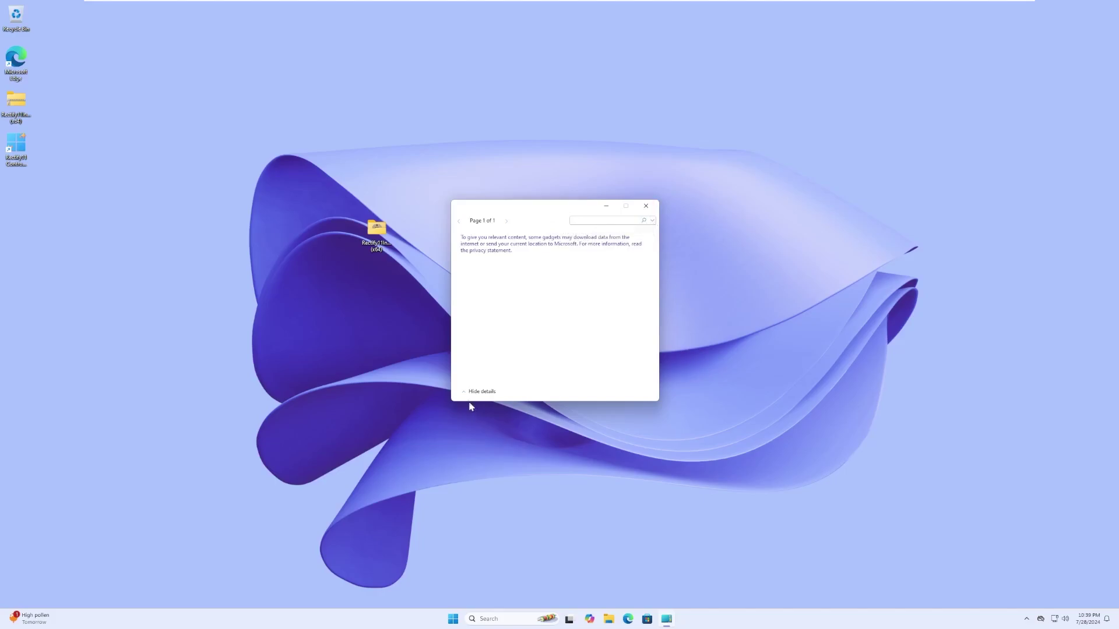
left_click(646, 205)
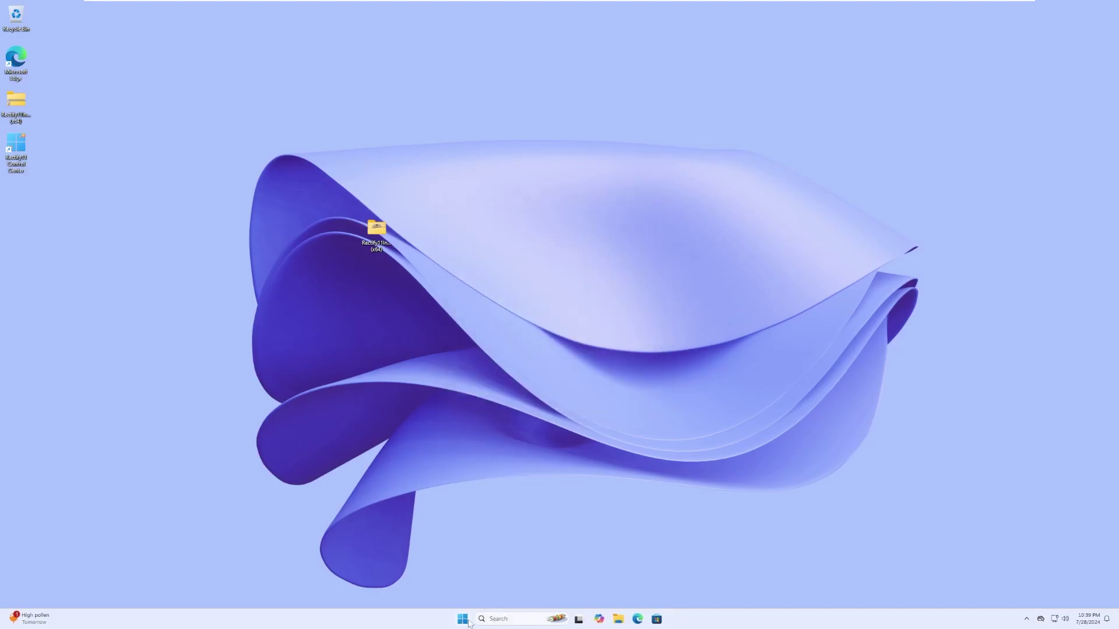
right_click(683, 531)
left_click(696, 496)
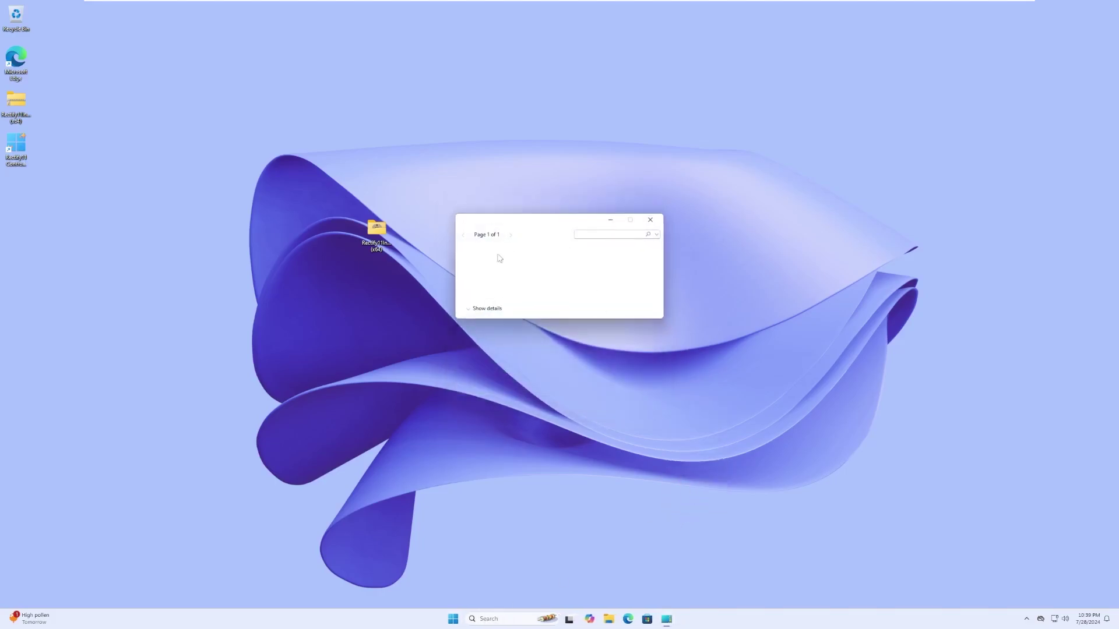
left_click_drag(572, 228, 529, 218)
left_click(605, 210)
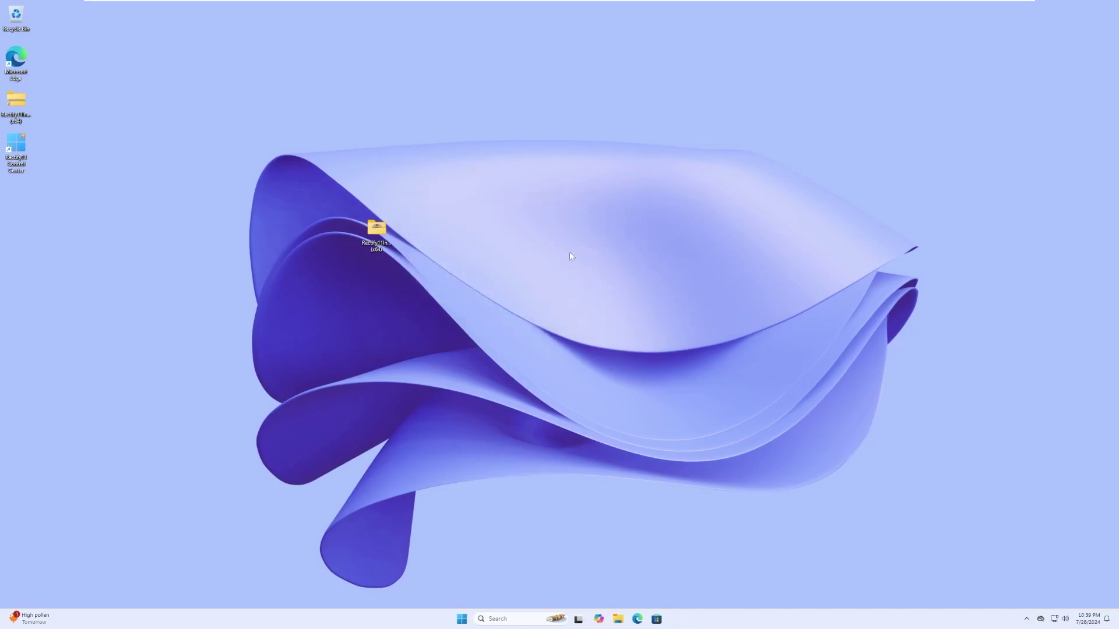
Step: Open System > About in Windows Settings to view the Windows 11 Pro 23H2 specifications
left_click(466, 623)
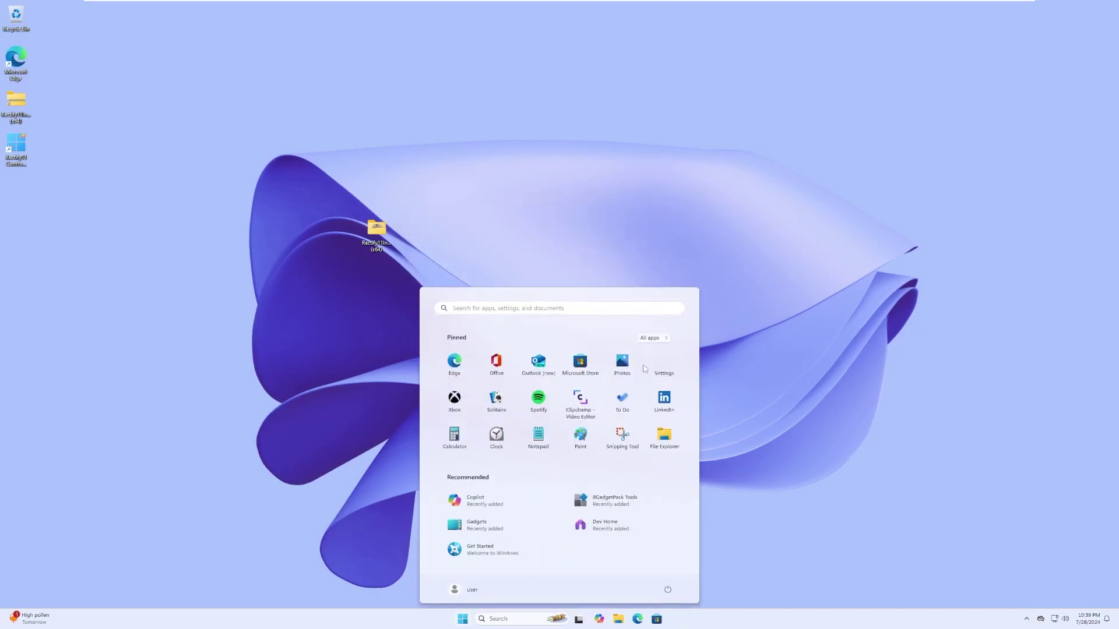
left_click(665, 361)
scroll(440, 344, "down", 3)
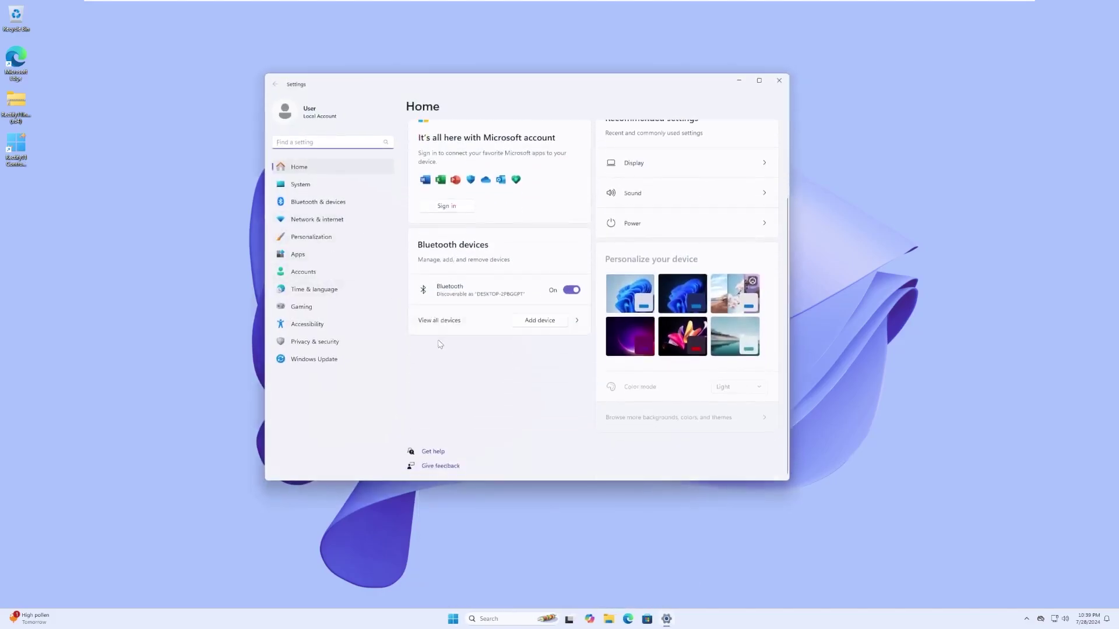
left_click(342, 185)
scroll(488, 373, "down", 5)
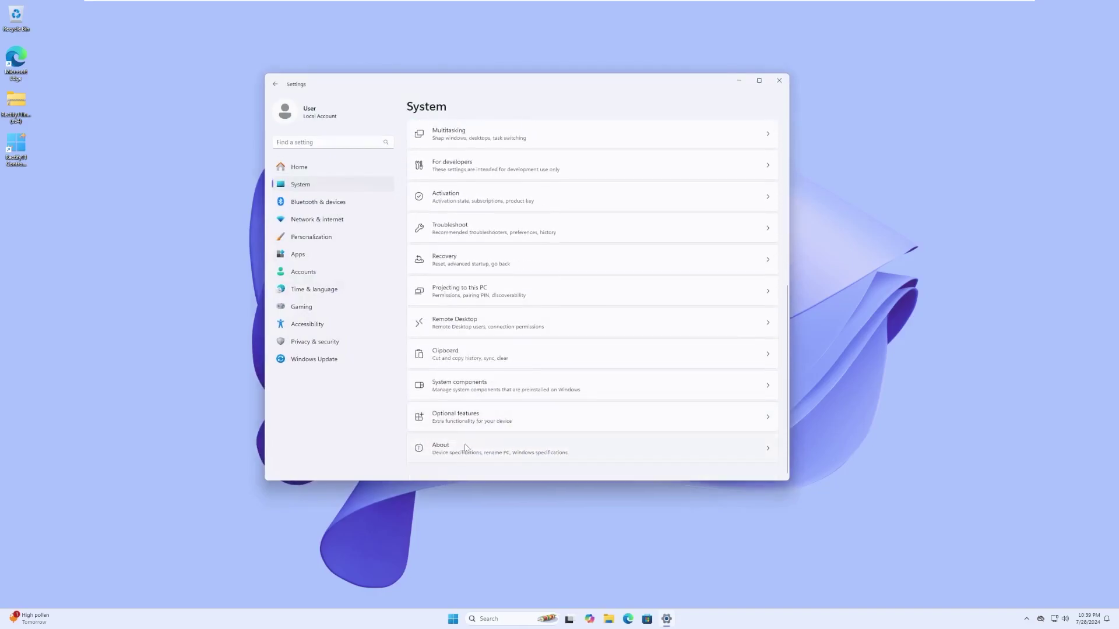
left_click(467, 447)
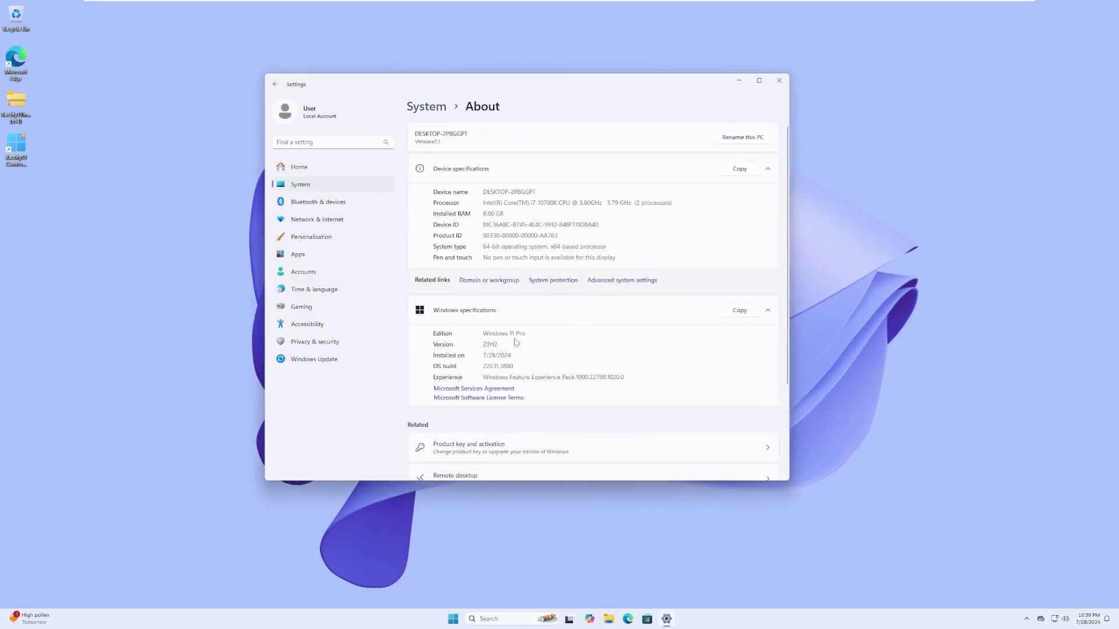